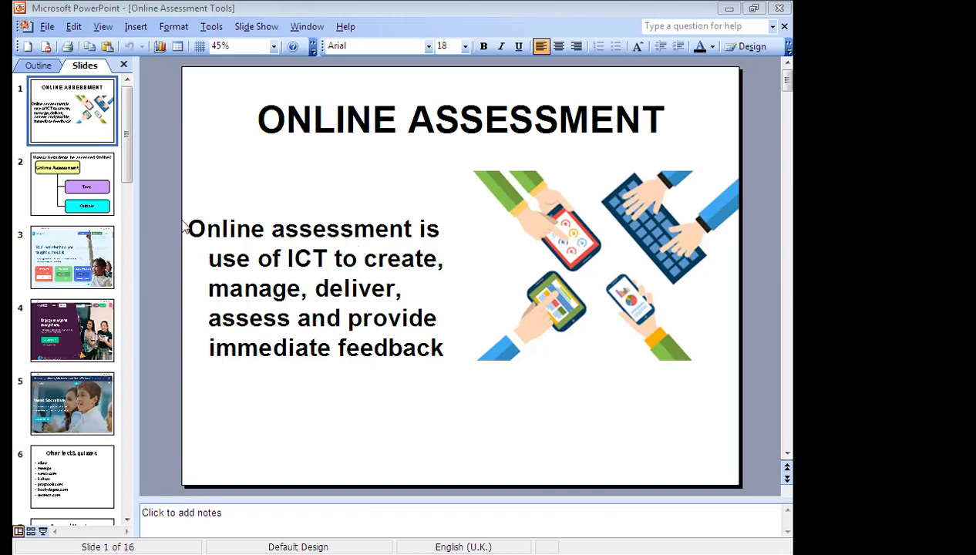
# Show the slide on how students can be assessed online, followed by slide 3 of the presentation
pyautogui.click(66, 177)
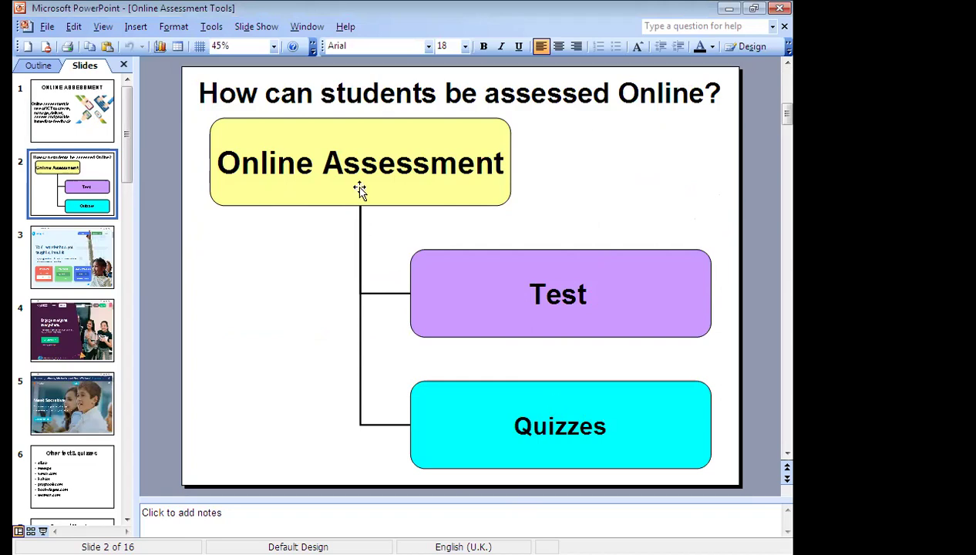
pyautogui.click(99, 237)
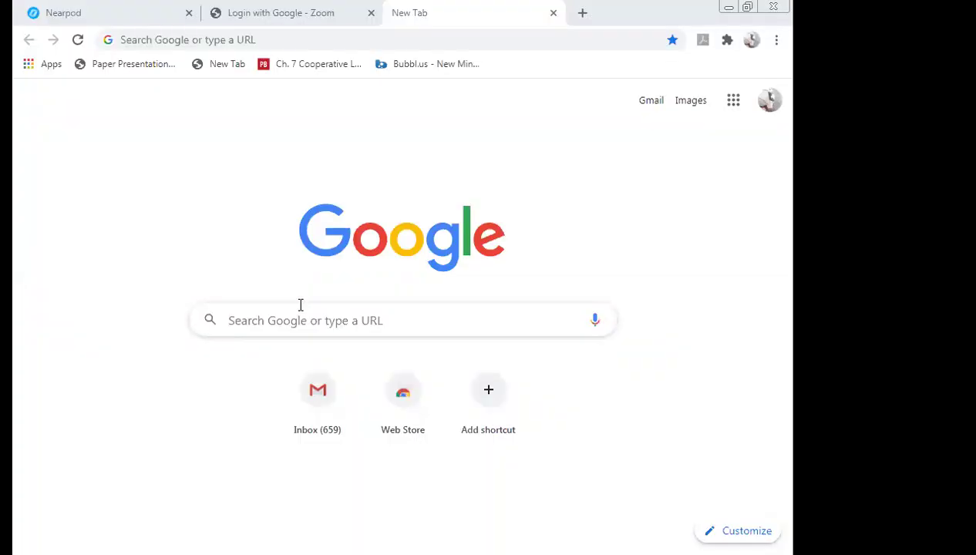
# In the browser, search Google for "nearpod" and open the site's Log In result
pyautogui.click(249, 322)
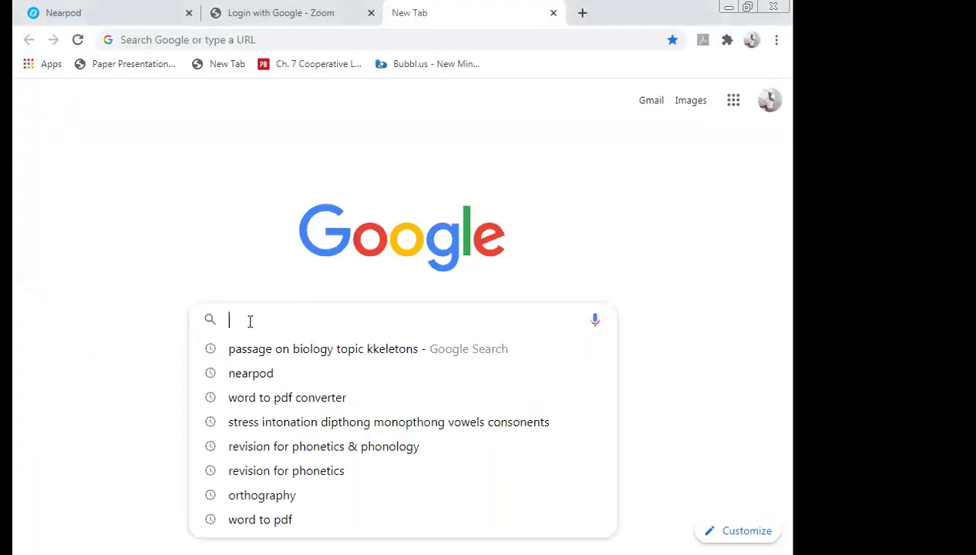
pyautogui.write('n')
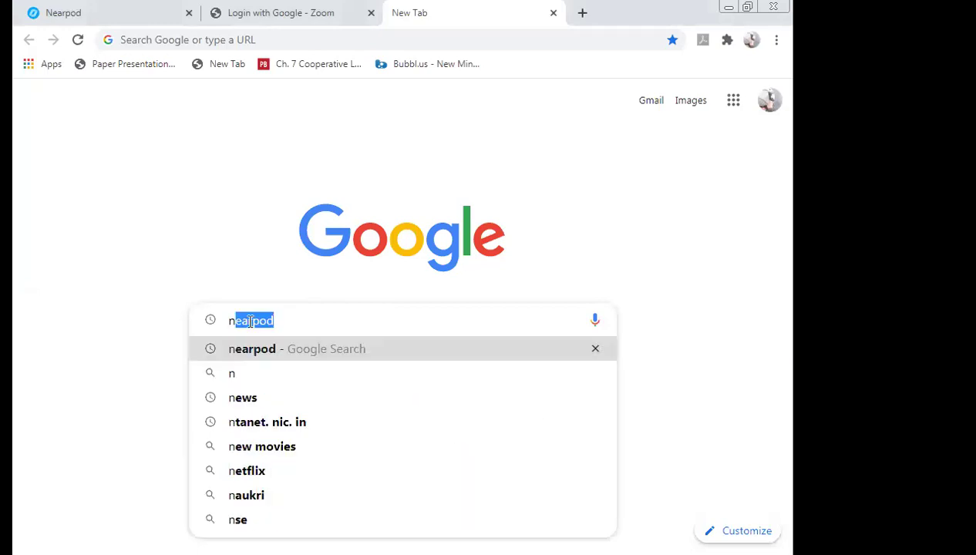
pyautogui.write('earpod')
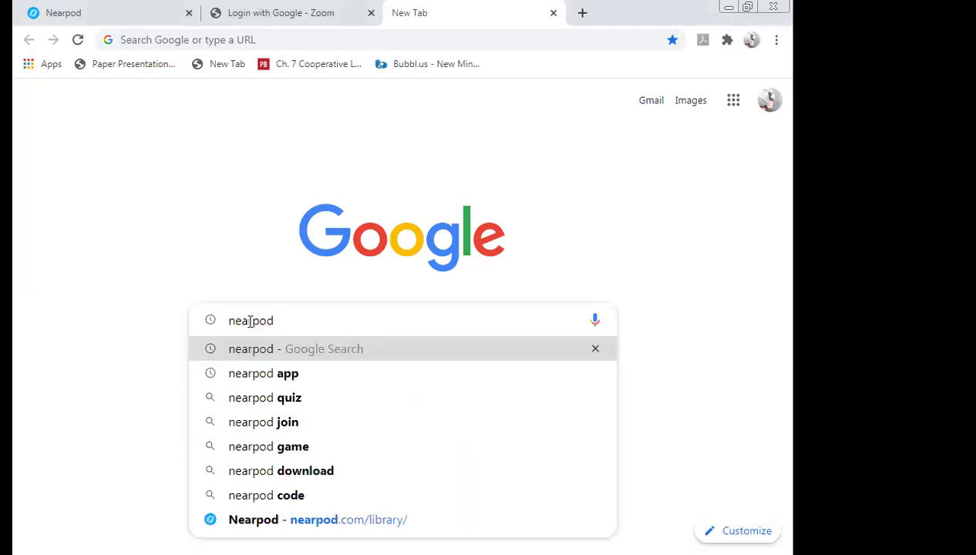
pyautogui.press('Return')
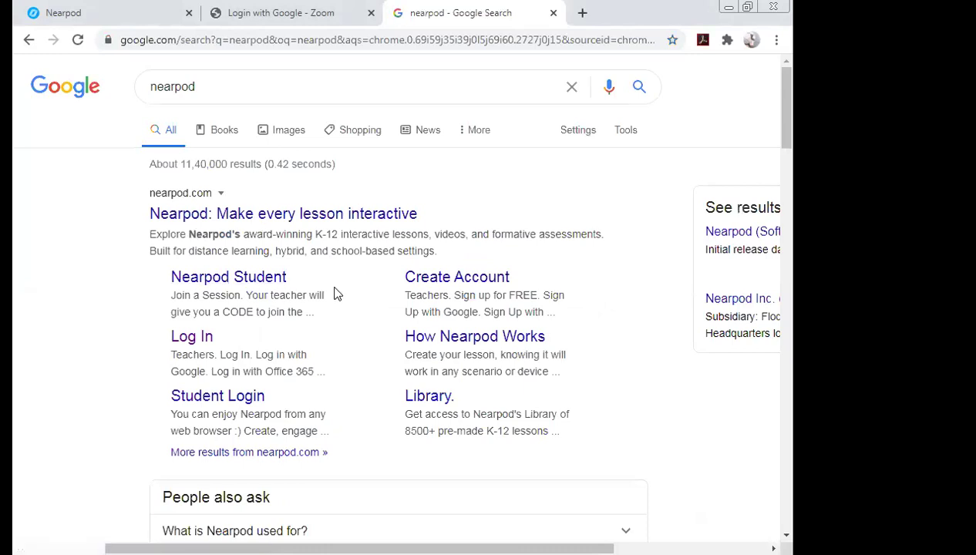
pyautogui.click(359, 220)
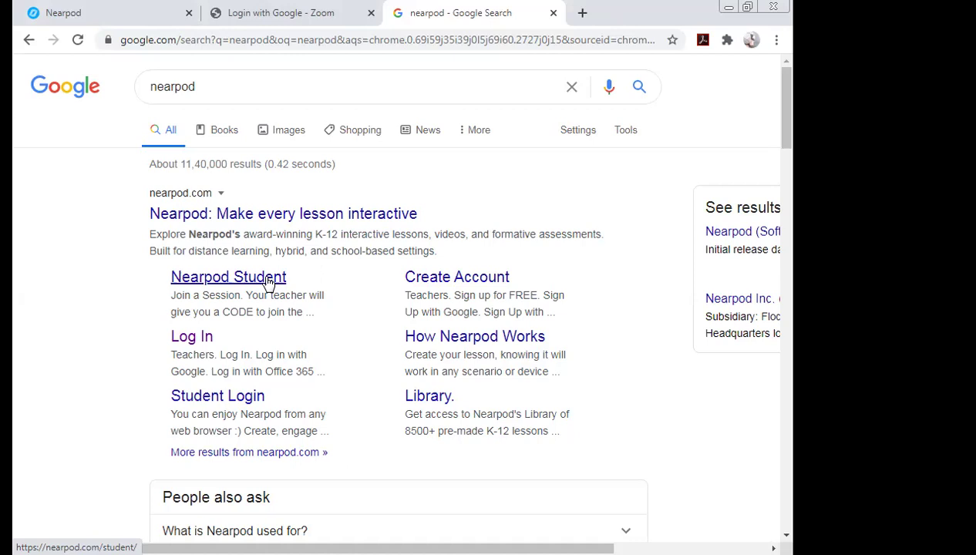
pyautogui.click(190, 342)
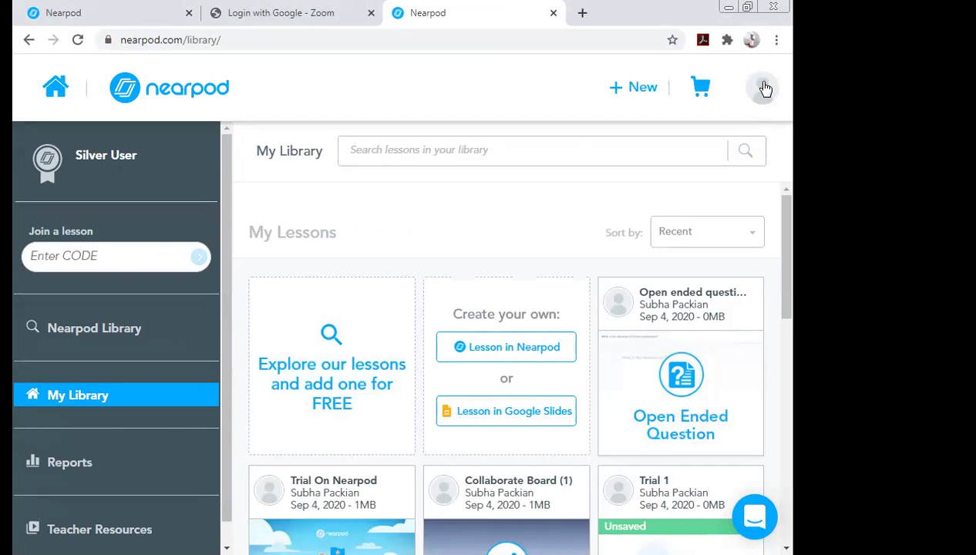
# Log out of the Nearpod account and close the other open Nearpod tab
pyautogui.click(764, 89)
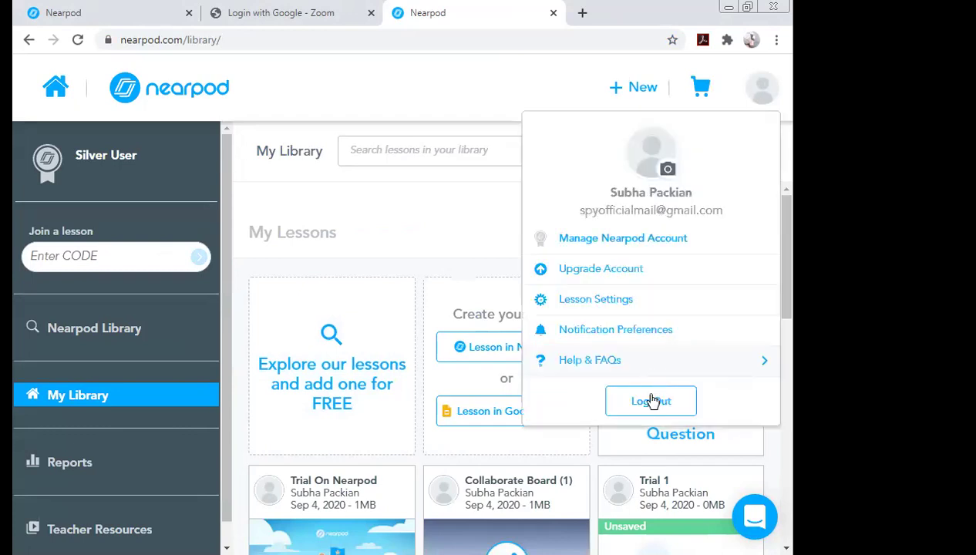
pyautogui.click(651, 401)
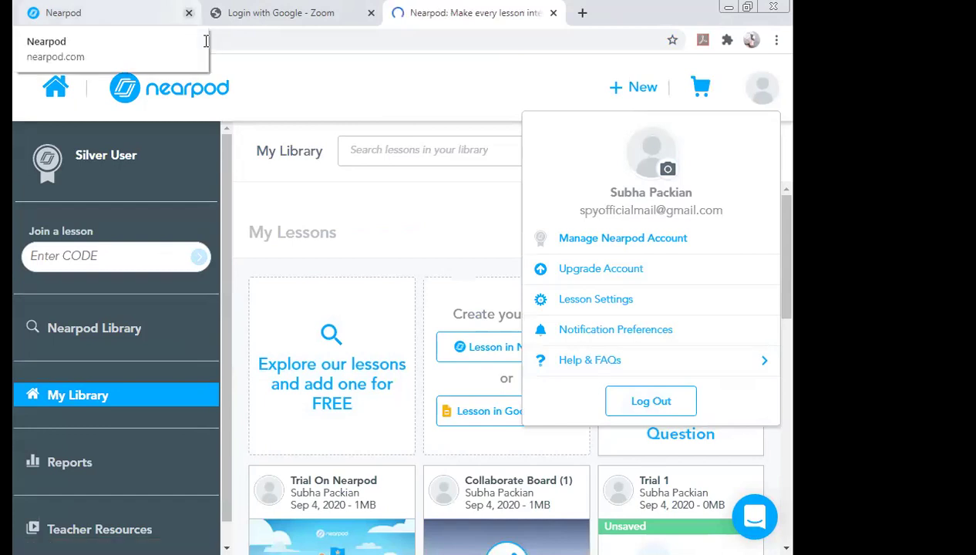
pyautogui.hotkey('ctrl', 'w')
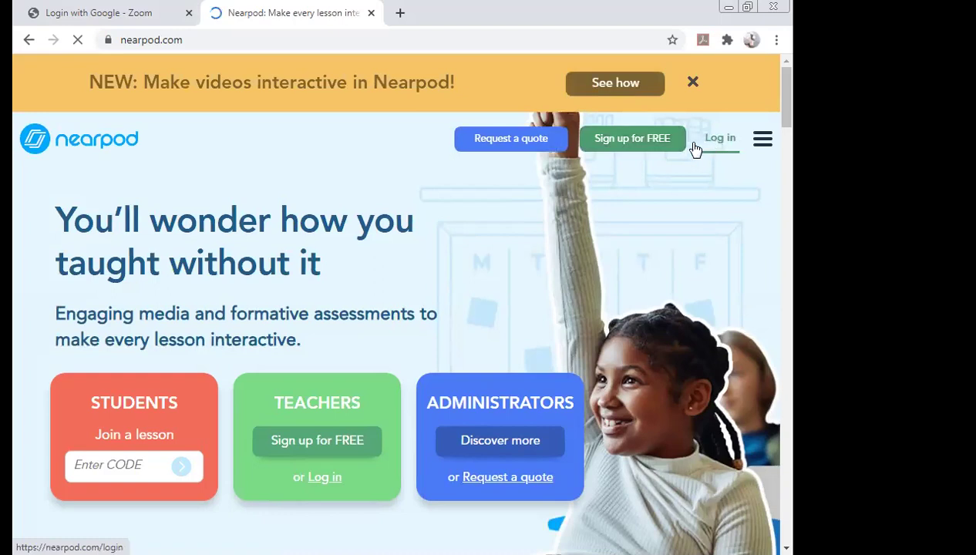
# Examine the free teacher sign-up form and the student lesson join area, and return to the Nearpod home page
pyautogui.click(638, 143)
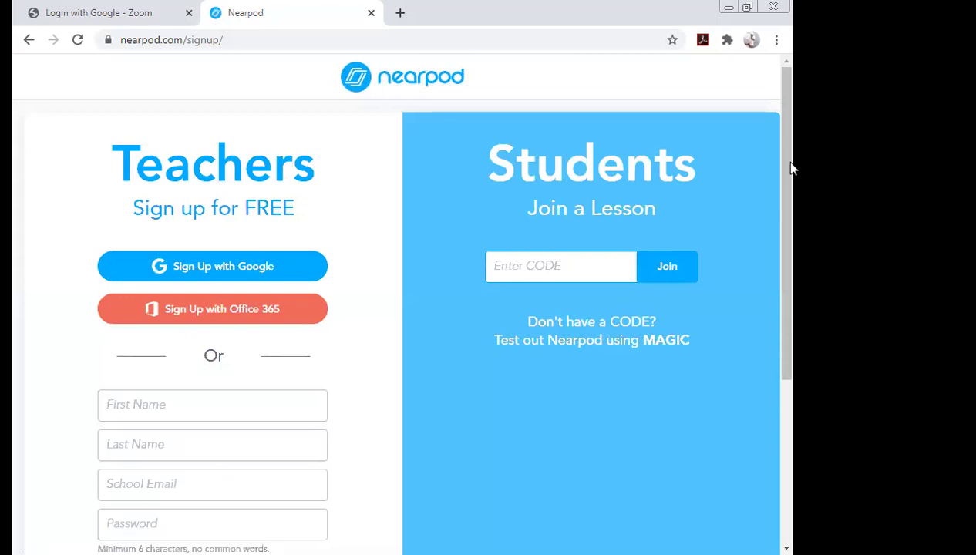
pyautogui.scroll(-1, 789, 224)
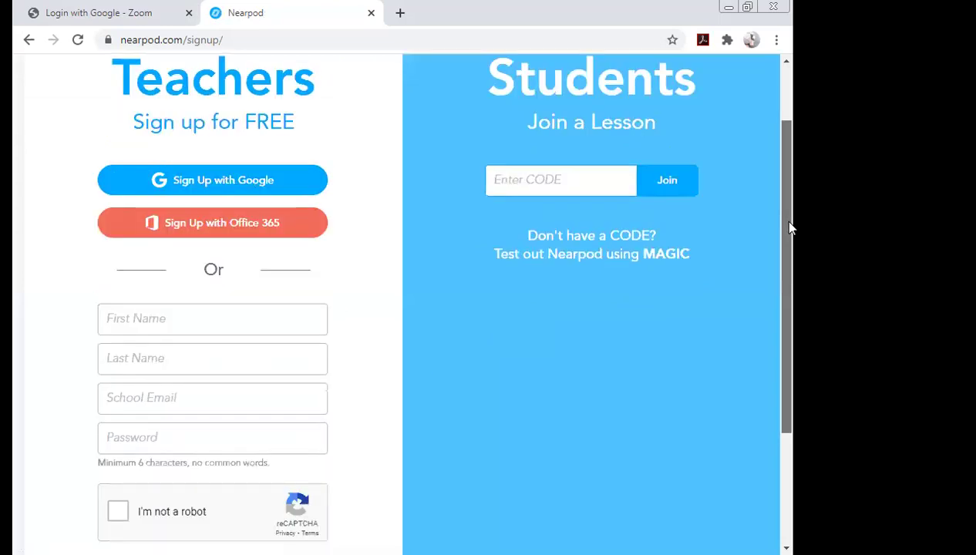
pyautogui.scroll(-1, 789, 226)
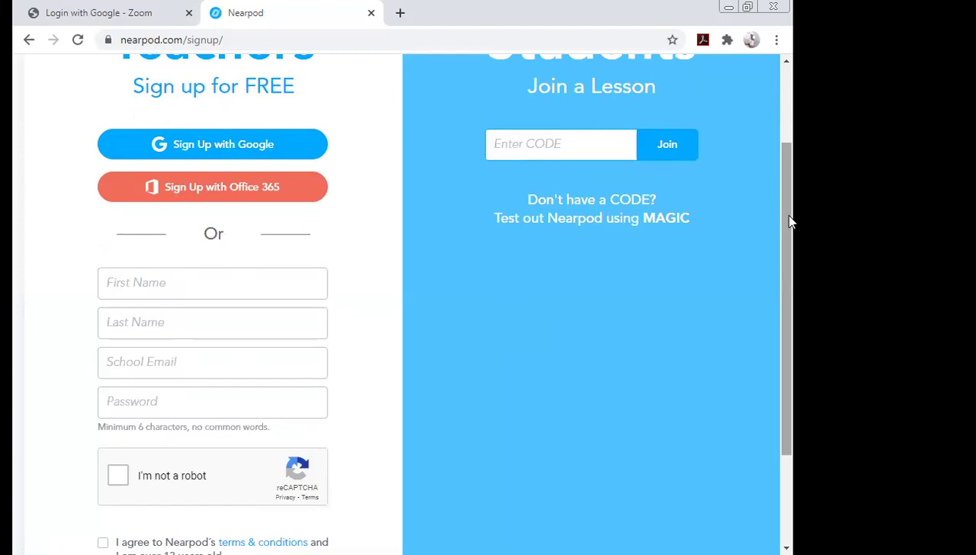
pyautogui.scroll(1, 791, 185)
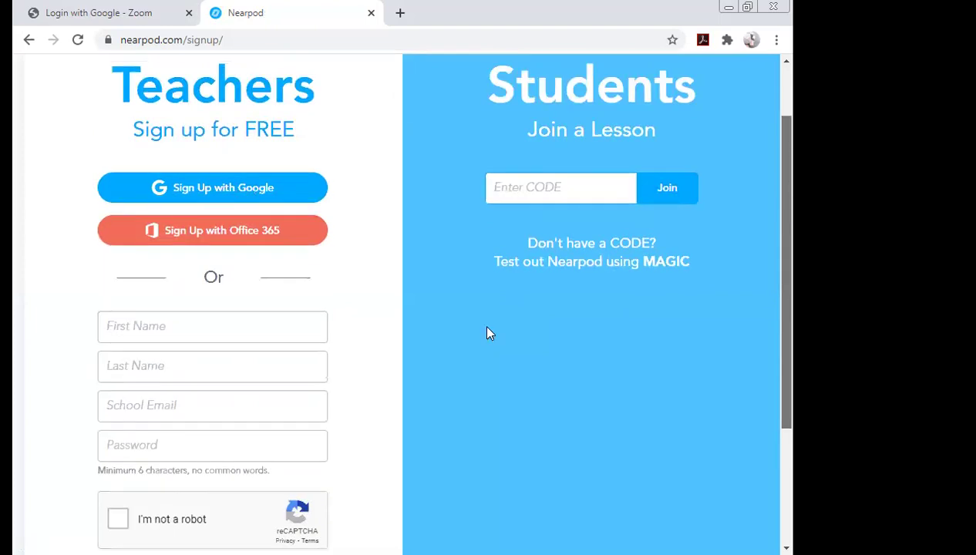
pyautogui.scroll(2, 493, 308)
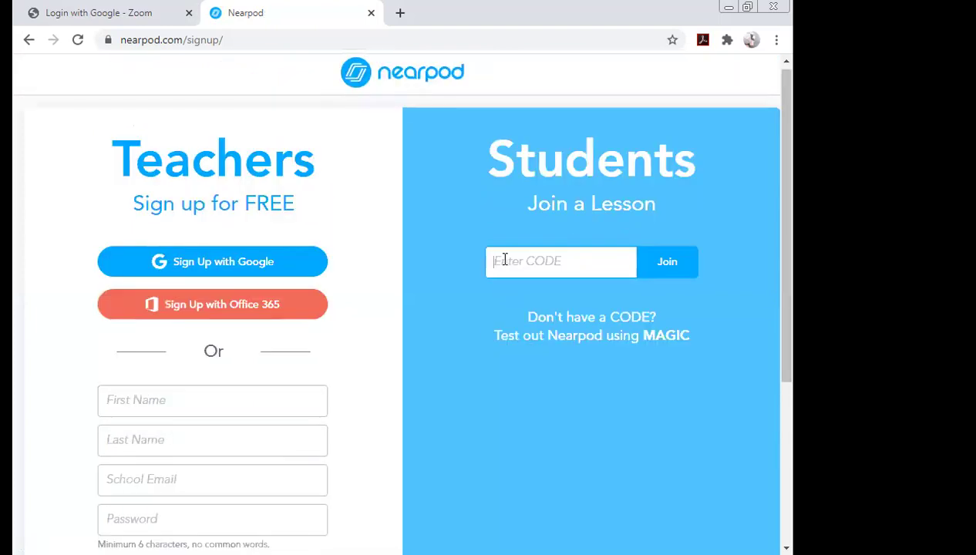
pyautogui.click(28, 40)
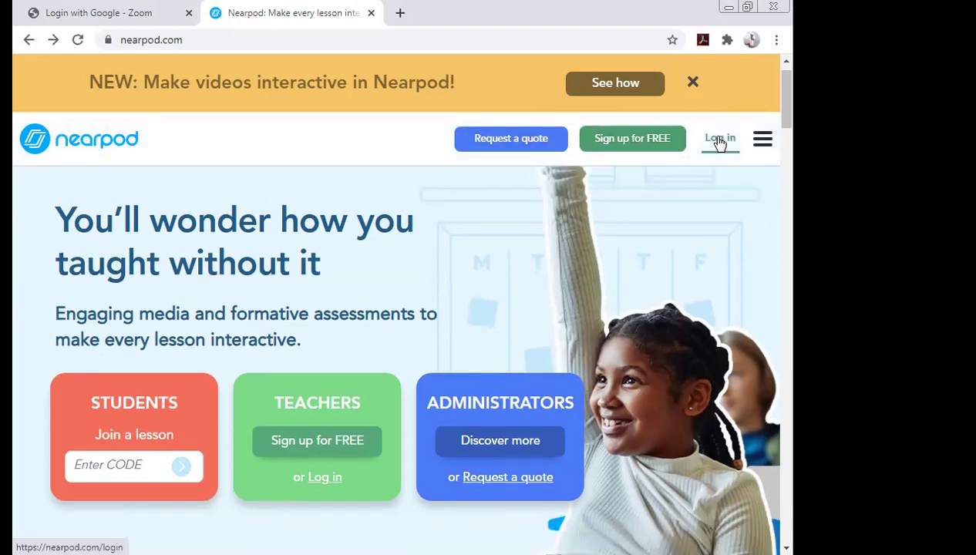
# On the teacher login page, turn off Remember me and fill in the account email with the saved suggestion
pyautogui.click(720, 140)
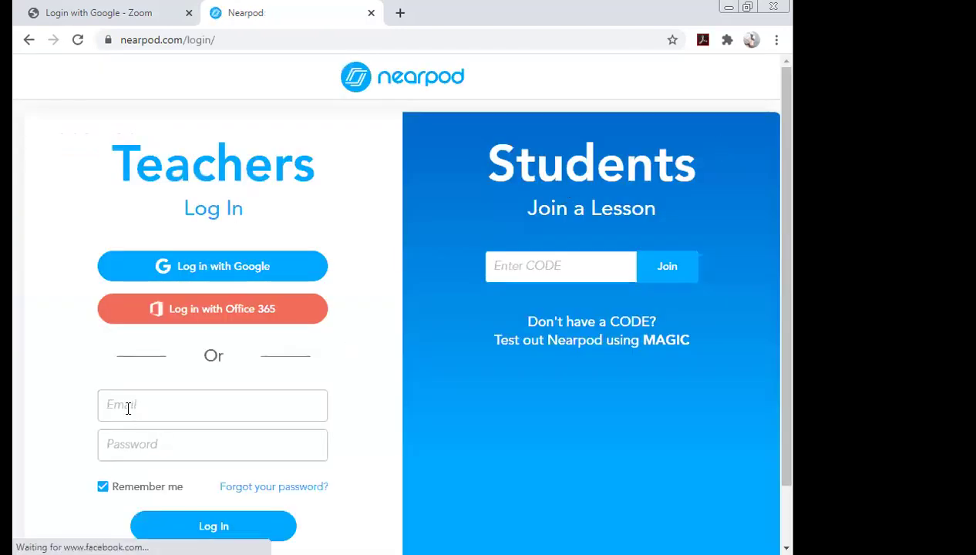
pyautogui.click(103, 486)
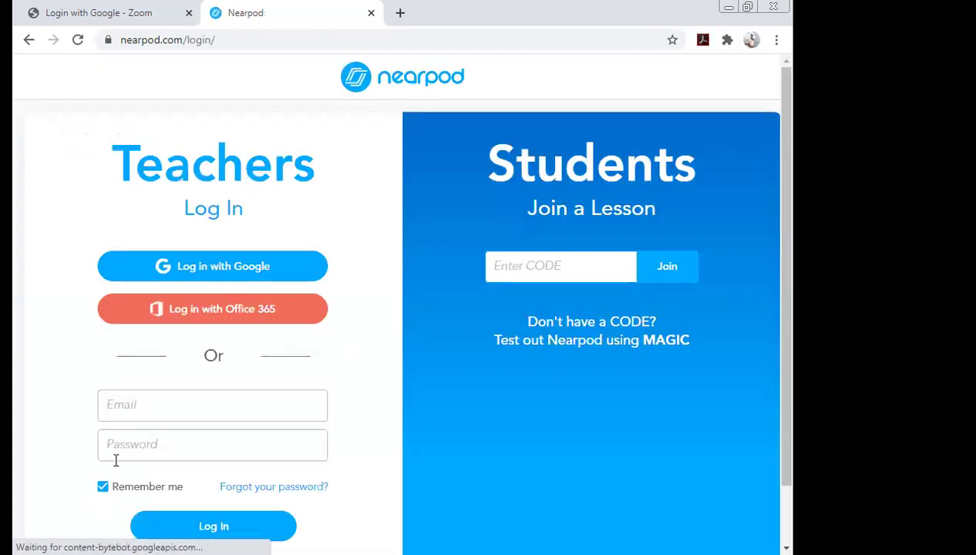
pyautogui.click(117, 406)
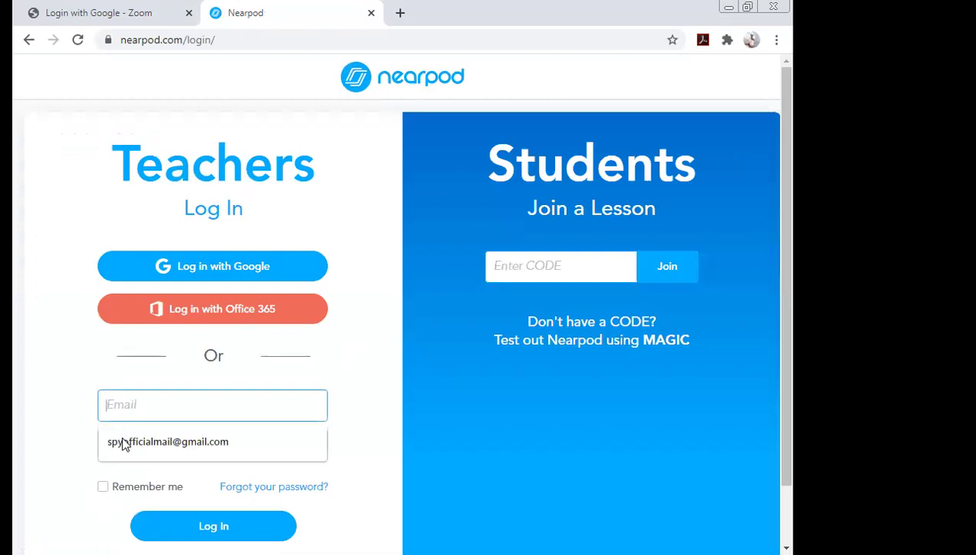
pyautogui.click(123, 440)
# Enter the account password, correcting the first entry, and log in to Nearpod
pyautogui.click(123, 447)
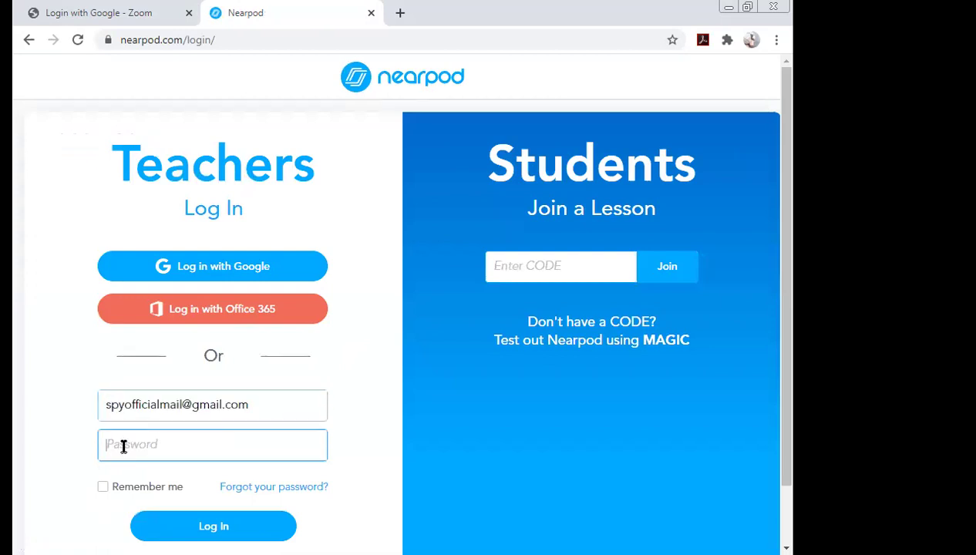
pyautogui.write('••••••••••••••••••')
pyautogui.press('BackSpace')
pyautogui.press('BackSpace')
pyautogui.press('BackSpace')
pyautogui.press('BackSpace')
pyautogui.press('BackSpace')
pyautogui.press('BackSpace')
pyautogui.press('BackSpace')
pyautogui.press('BackSpace')
pyautogui.press('BackSpace')
pyautogui.press('BackSpace')
pyautogui.press('BackSpace')
pyautogui.press('BackSpace')
pyautogui.press('BackSpace')
pyautogui.press('BackSpace')
pyautogui.press('BackSpace')
pyautogui.press('BackSpace')
pyautogui.press('BackSpace')
pyautogui.write('••••••••••••')
pyautogui.press('Return')
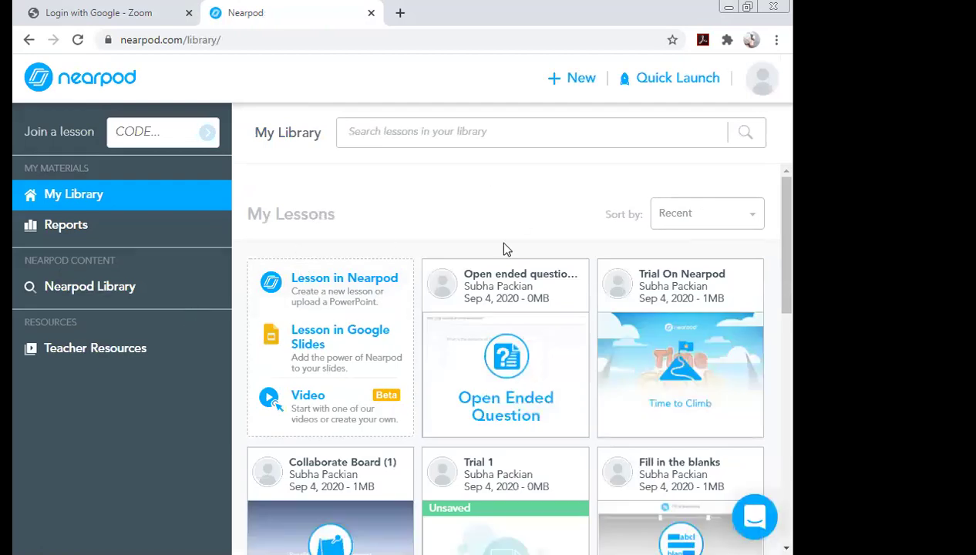
# Look over the lessons in My Library and create a new lesson in Nearpod
pyautogui.moveTo(668, 527)
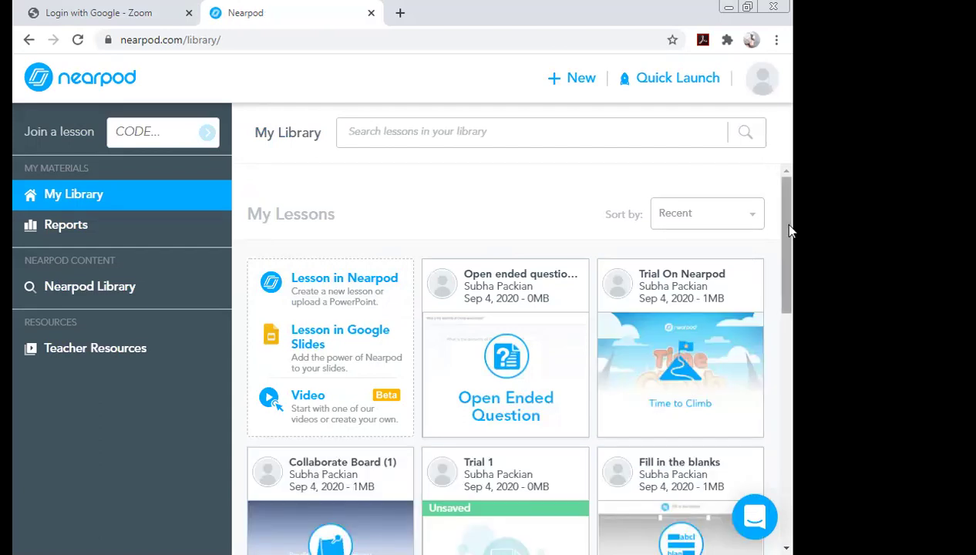
pyautogui.moveTo(790, 230); pyautogui.dragTo(791, 357)
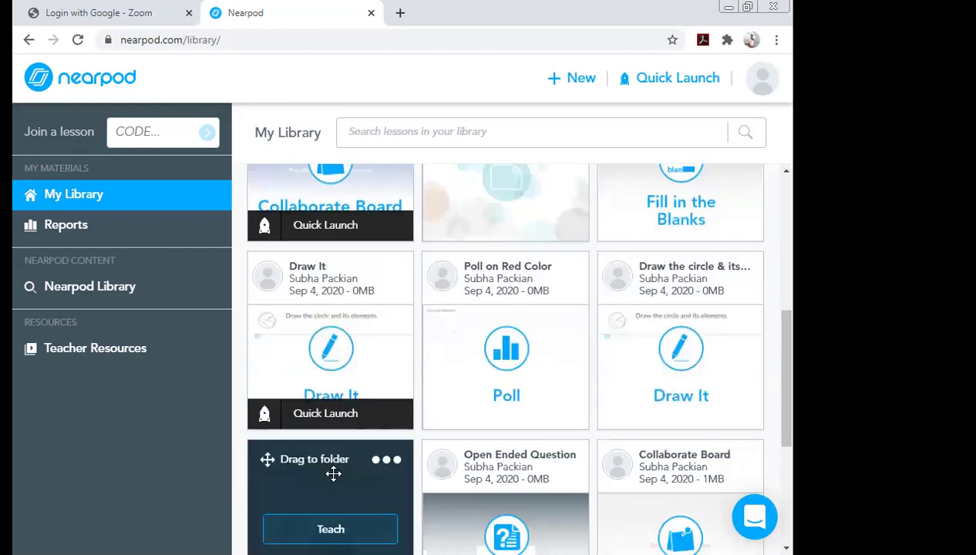
pyautogui.click(783, 251)
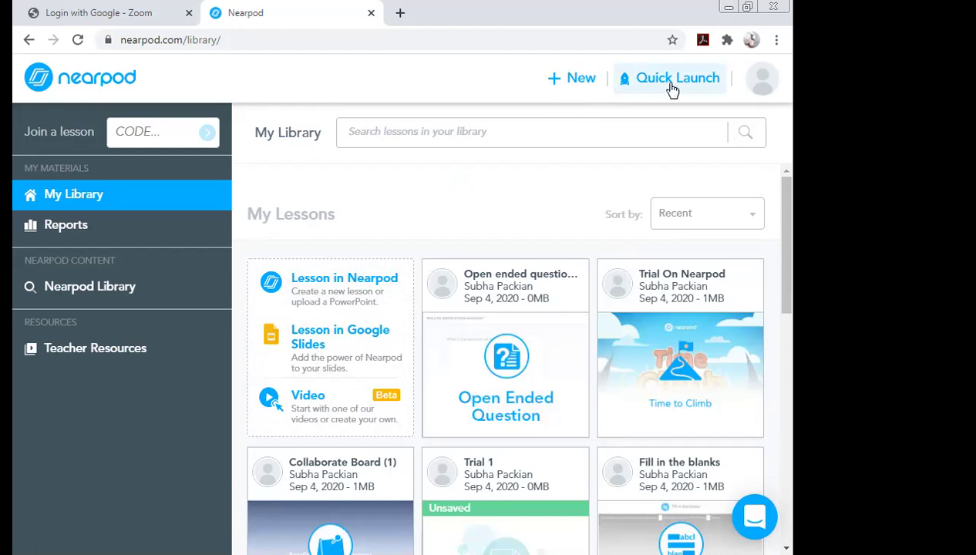
pyautogui.click(576, 81)
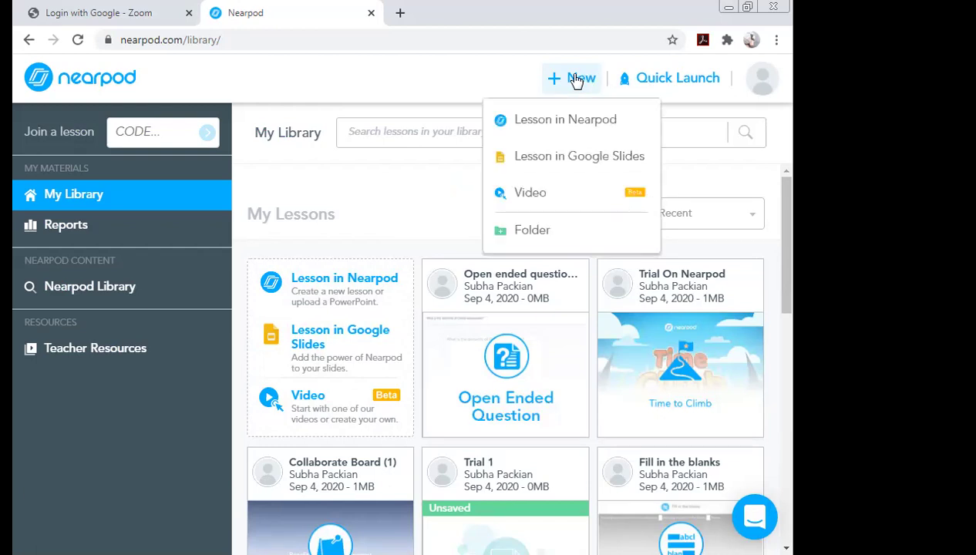
pyautogui.click(560, 122)
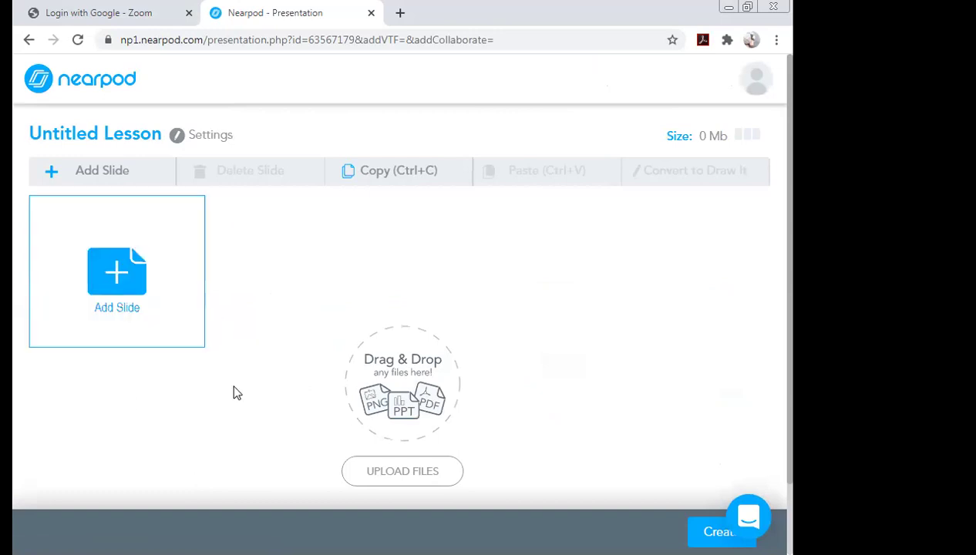
# Add a slide to the untitled lesson as a Fill in the Blanks activity
pyautogui.click(112, 279)
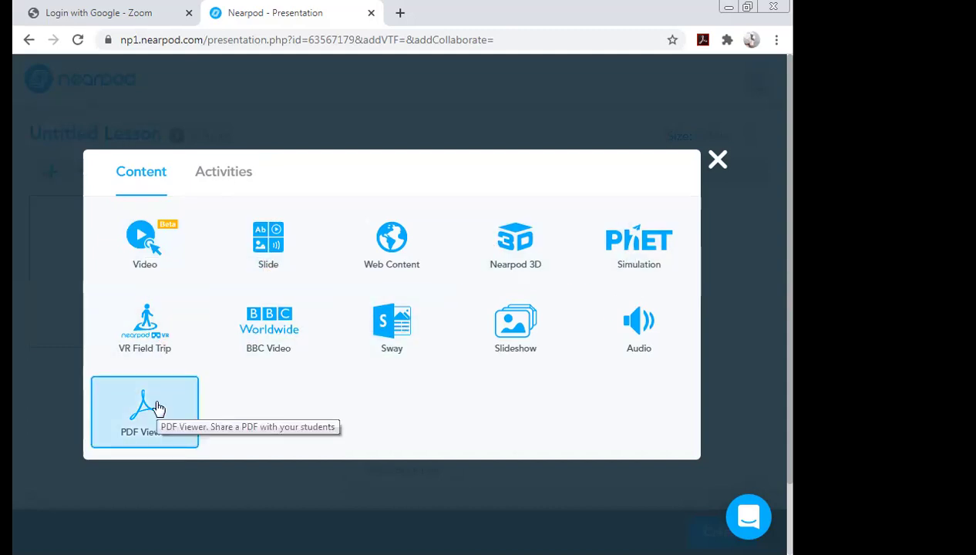
pyautogui.click(217, 176)
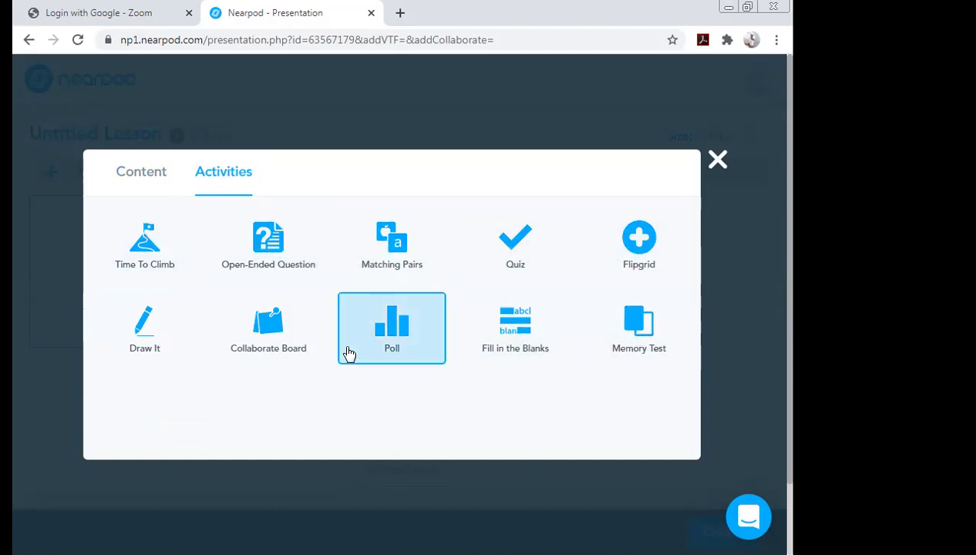
pyautogui.click(508, 333)
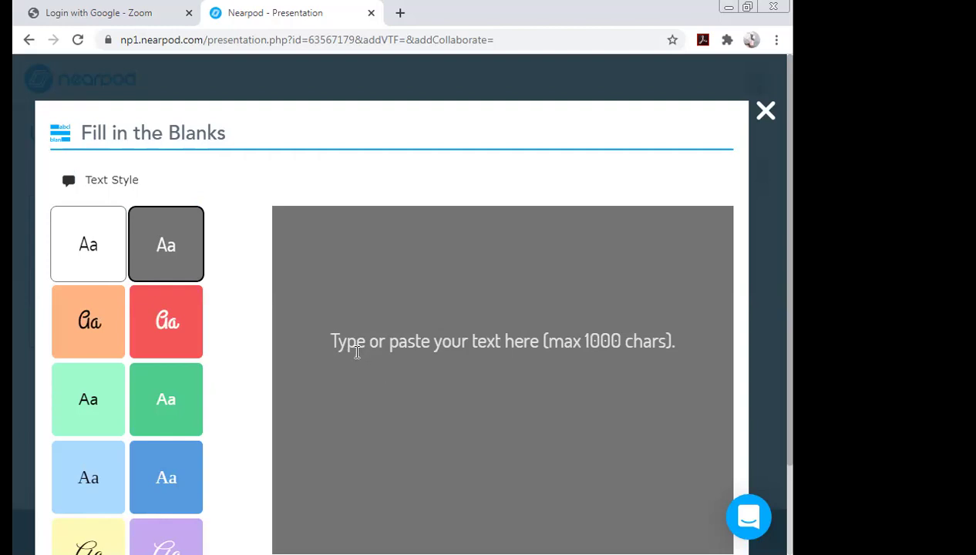
# Try several text styles for the Fill in the Blanks activity and apply white serif text on the darker blue background
pyautogui.click(171, 319)
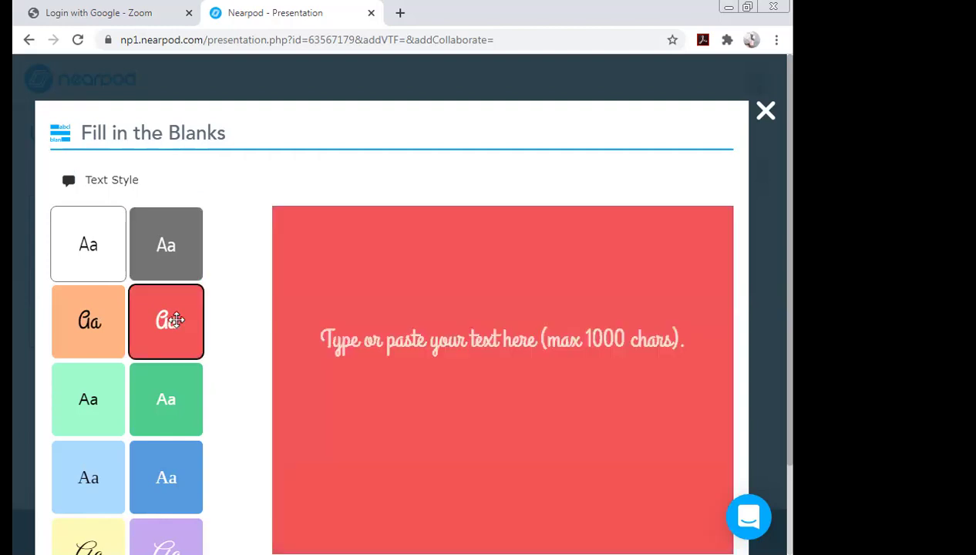
pyautogui.click(103, 320)
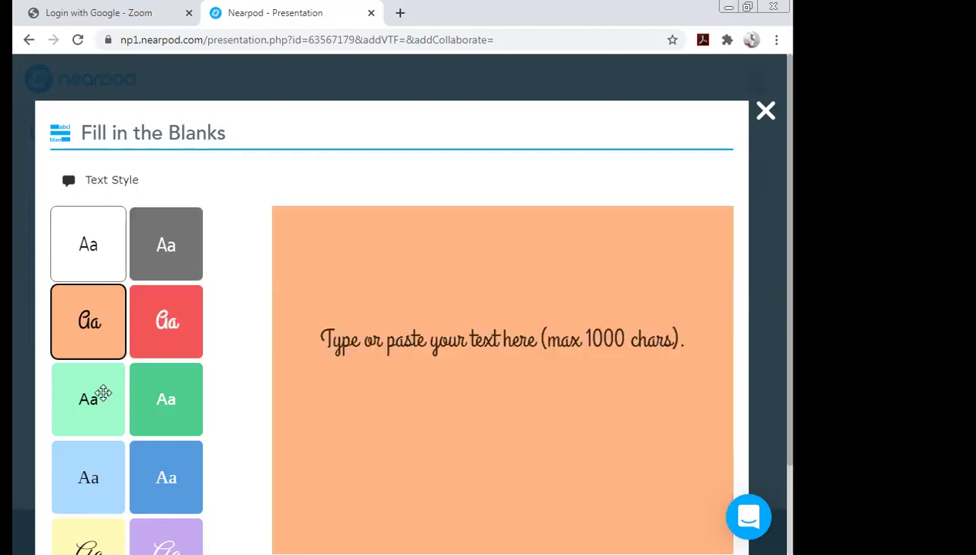
pyautogui.click(103, 394)
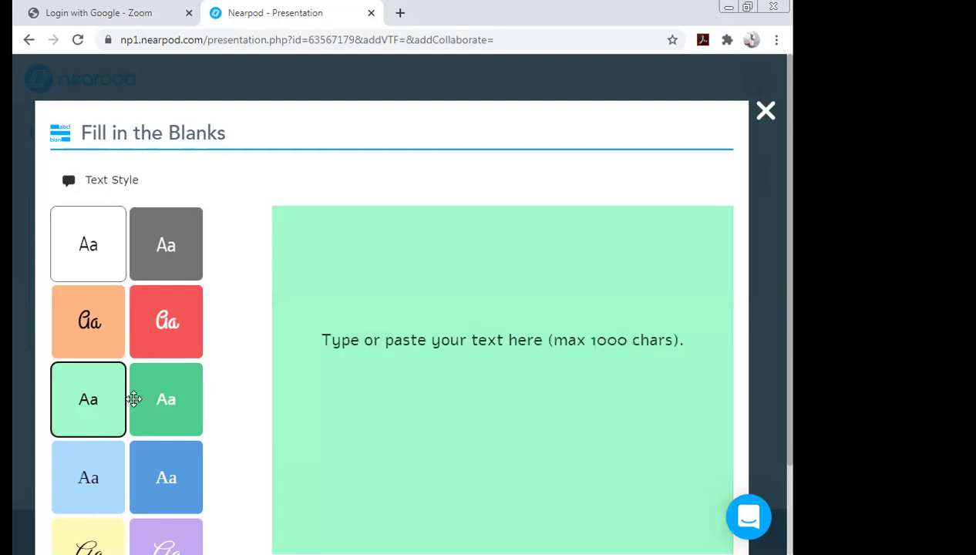
pyautogui.click(148, 397)
pyautogui.click(155, 459)
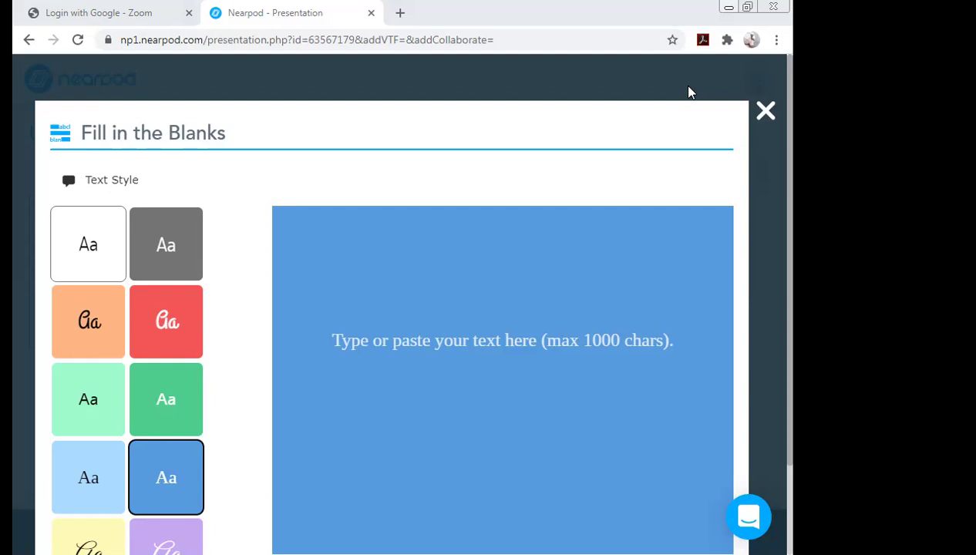
pyautogui.click(375, 386)
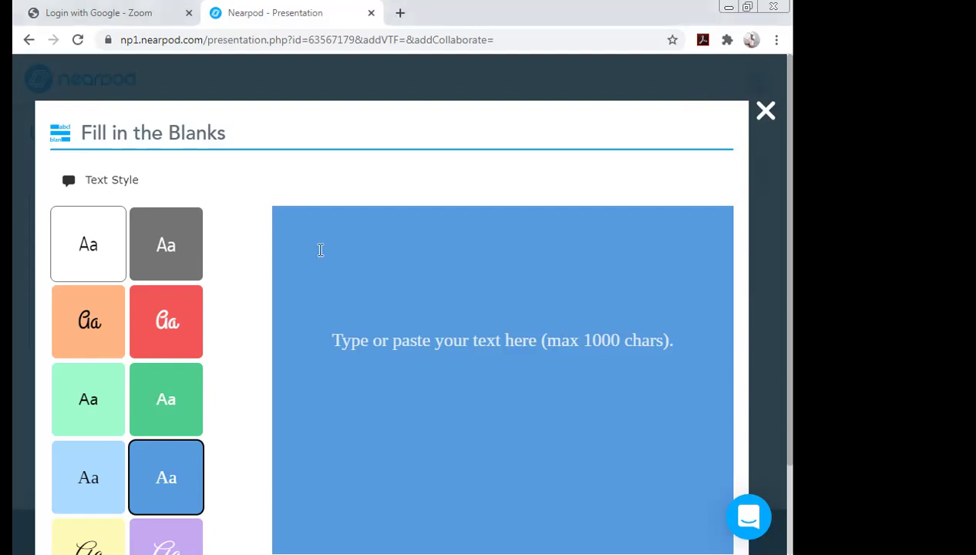
# Paste the passage about the earth's crust and rock types into the Fill in the Blanks activity and proceed to choosing the blanks
pyautogui.hotkey('ctrl', 'v')
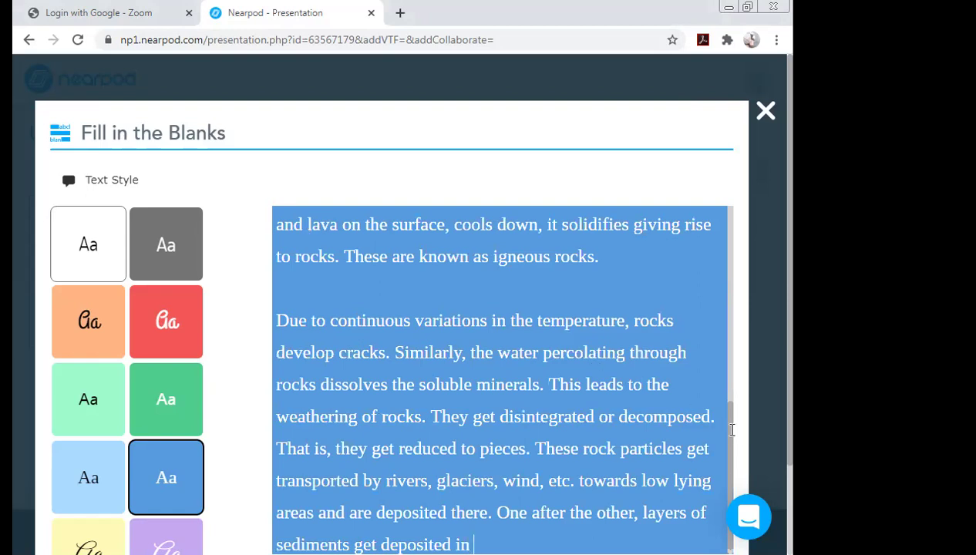
pyautogui.scroll(6, 730, 372)
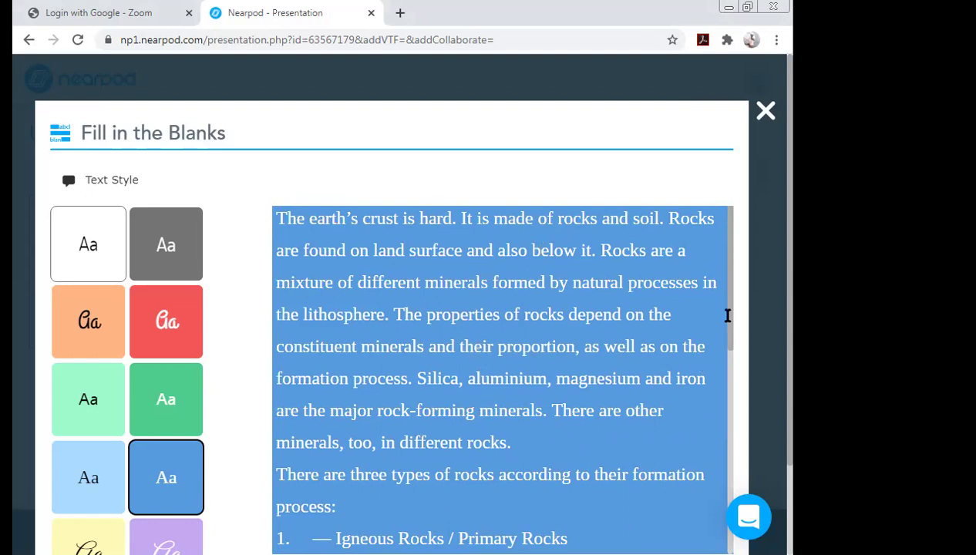
pyautogui.moveTo(730, 298); pyautogui.dragTo(737, 521)
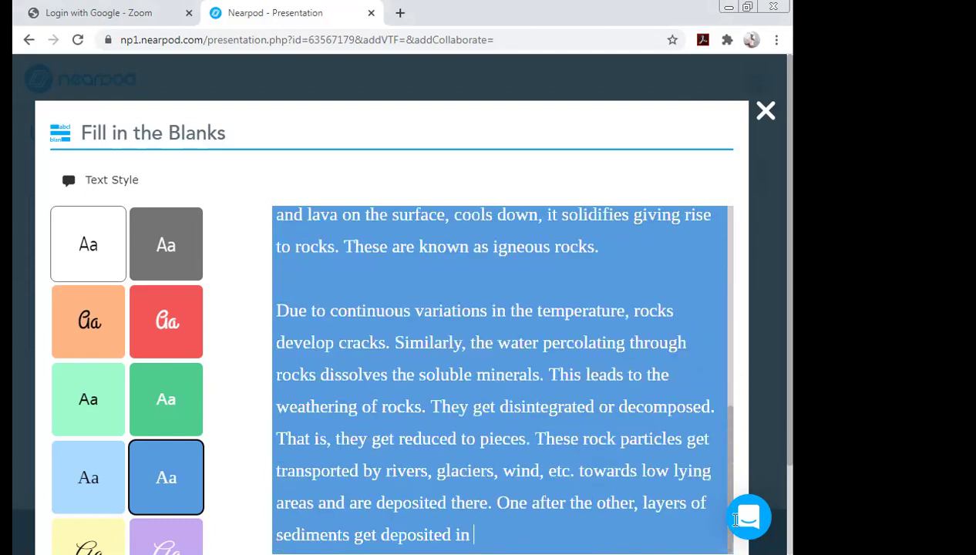
pyautogui.moveTo(725, 423); pyautogui.dragTo(795, 437)
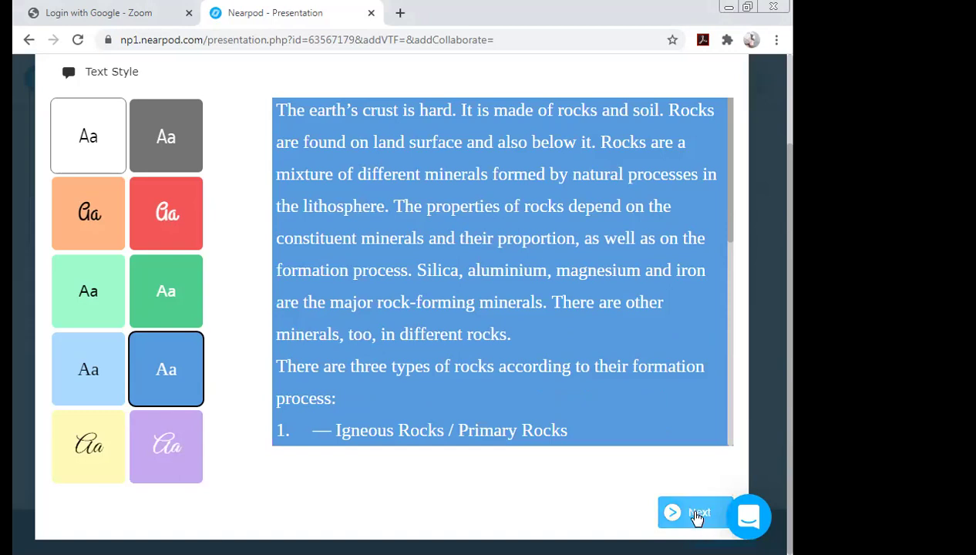
pyautogui.click(697, 515)
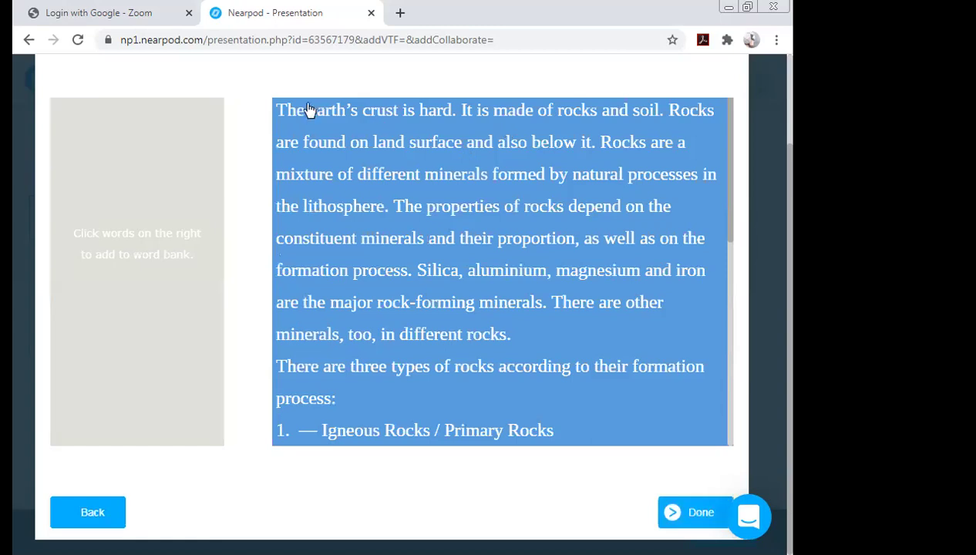
# Add the first-paragraph words hard, minerals (after "mixture of different"), Silica, aluminium, magnesium and iron to the word bank as blanks
pyautogui.click(430, 117)
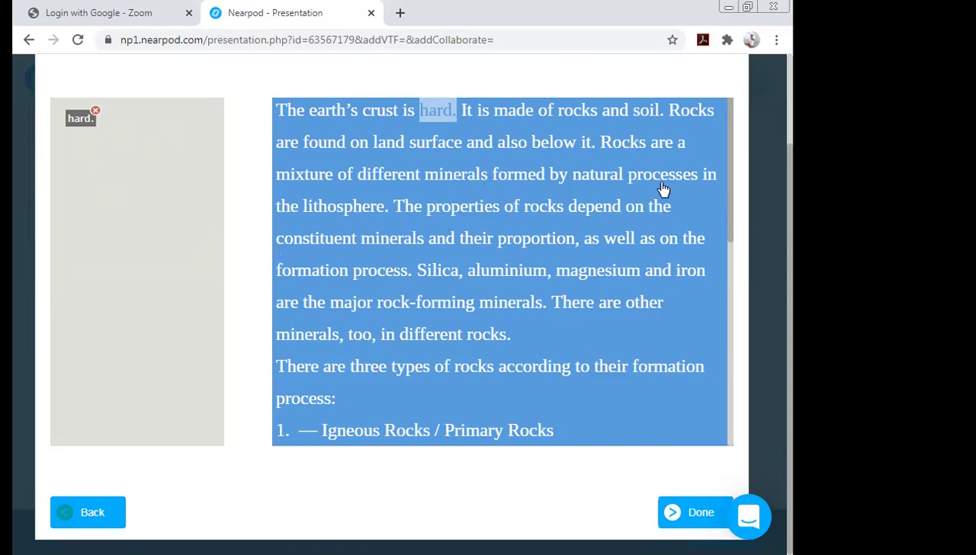
pyautogui.doubleClick(451, 180)
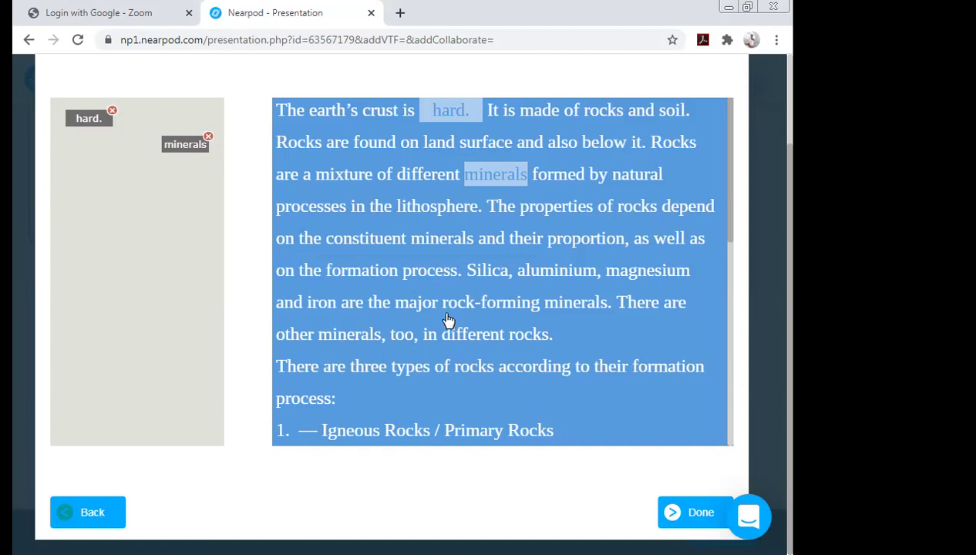
pyautogui.click(483, 278)
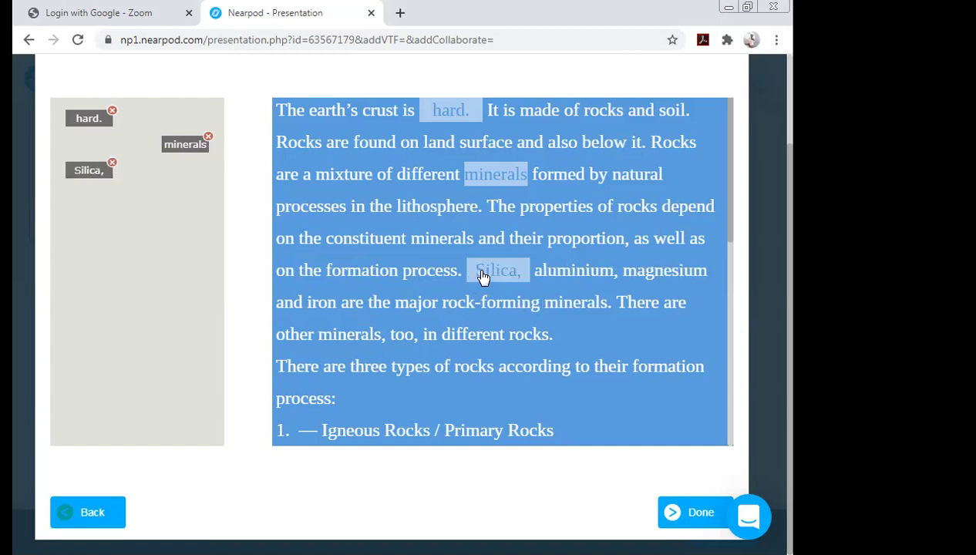
pyautogui.click(558, 277)
pyautogui.click(601, 273)
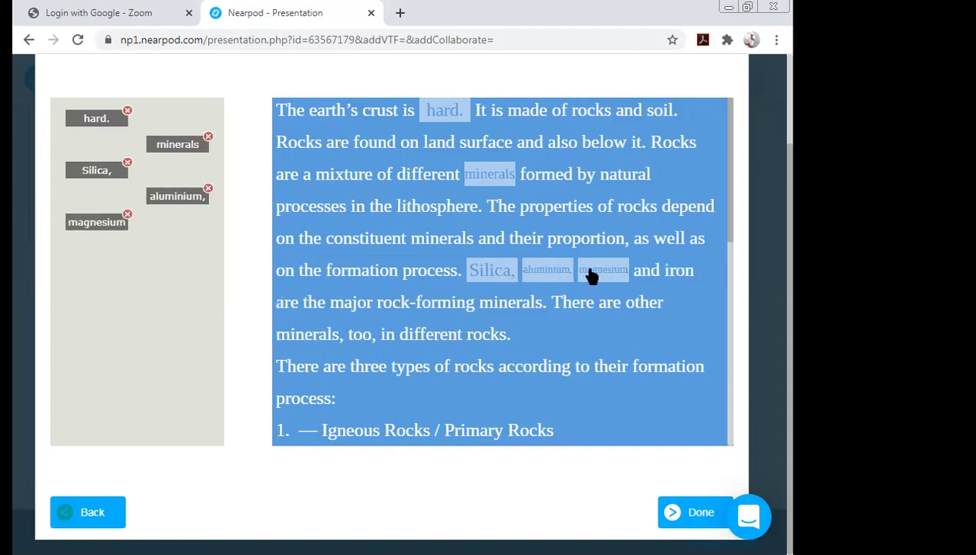
pyautogui.click(685, 270)
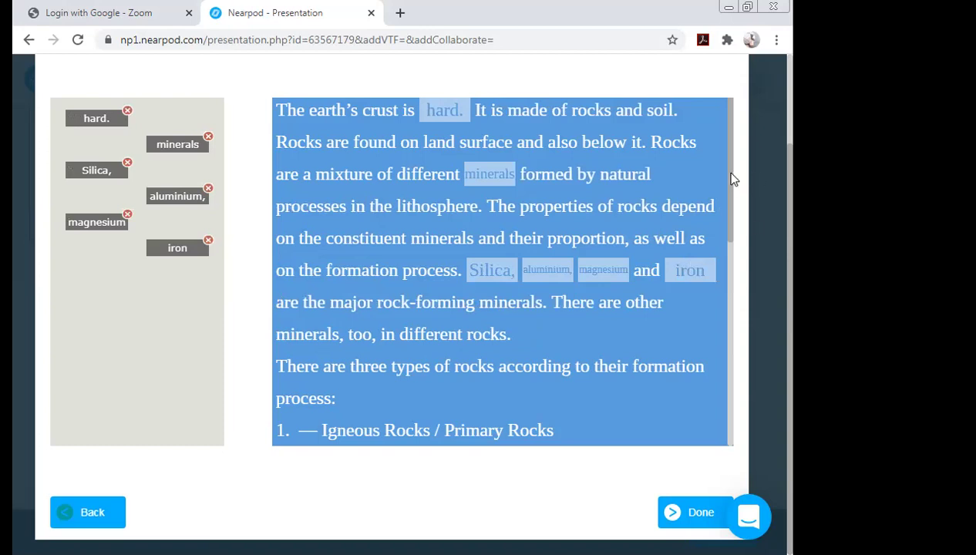
# Add igneous, cracks and sediments from the later paragraphs to the word bank as blanks and finish the activity
pyautogui.moveTo(731, 174); pyautogui.dragTo(733, 224)
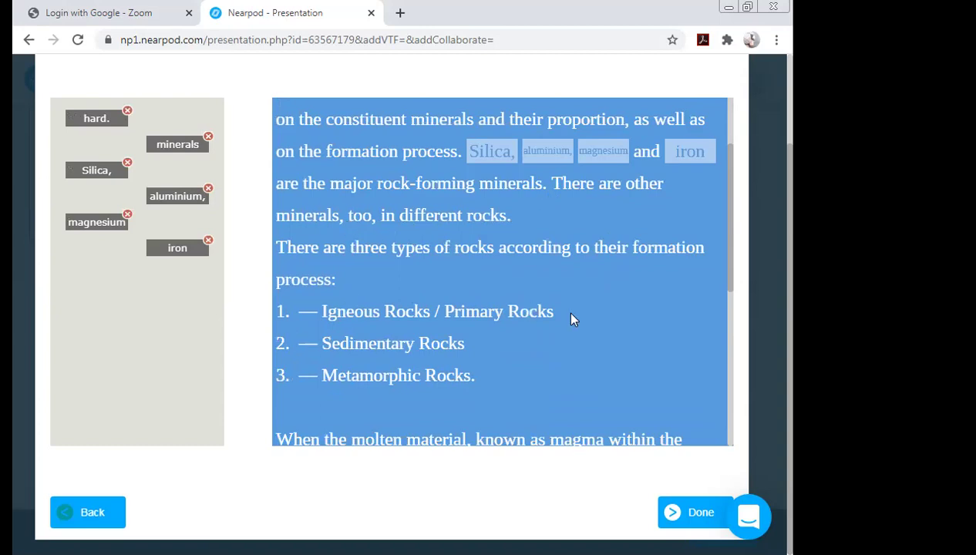
pyautogui.moveTo(730, 248); pyautogui.dragTo(733, 353)
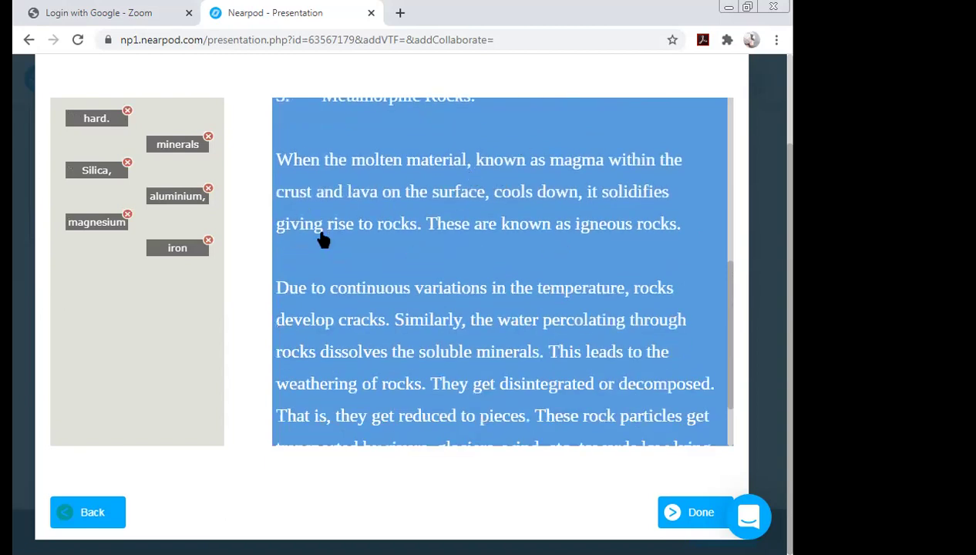
pyautogui.doubleClick(606, 229)
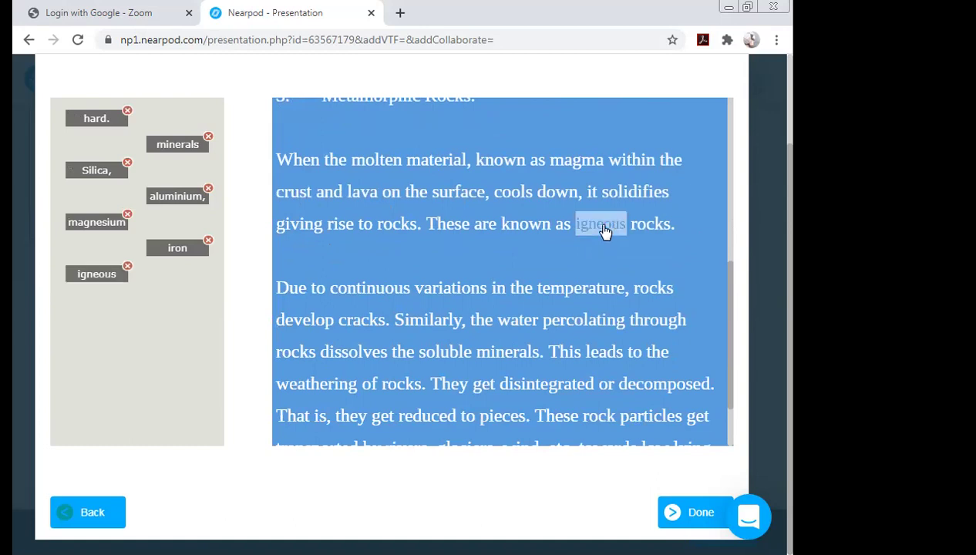
pyautogui.moveTo(732, 283); pyautogui.dragTo(732, 335)
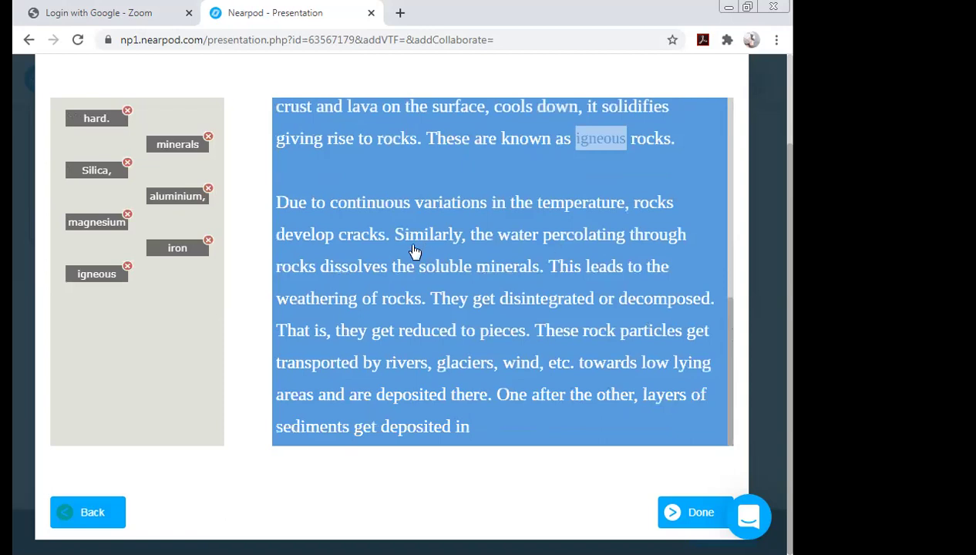
pyautogui.doubleClick(364, 239)
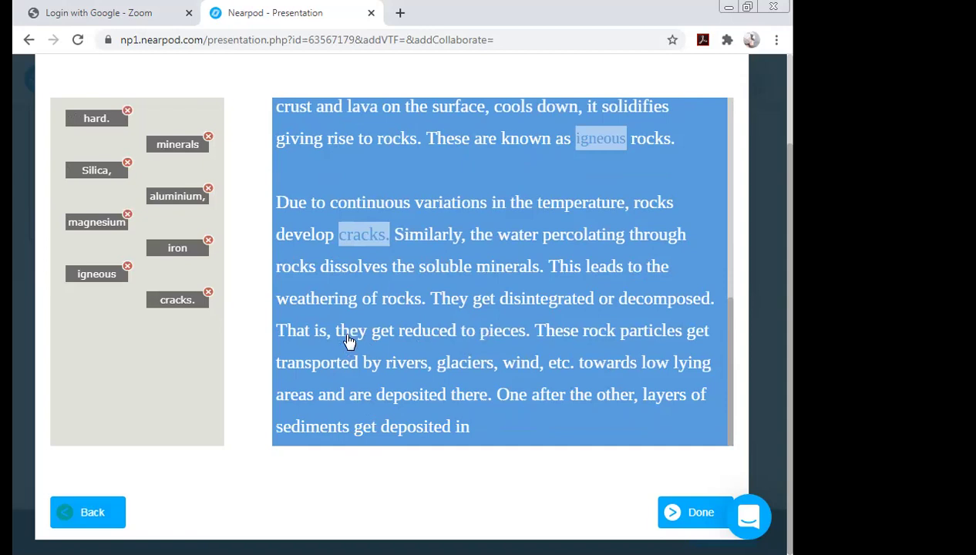
pyautogui.doubleClick(305, 429)
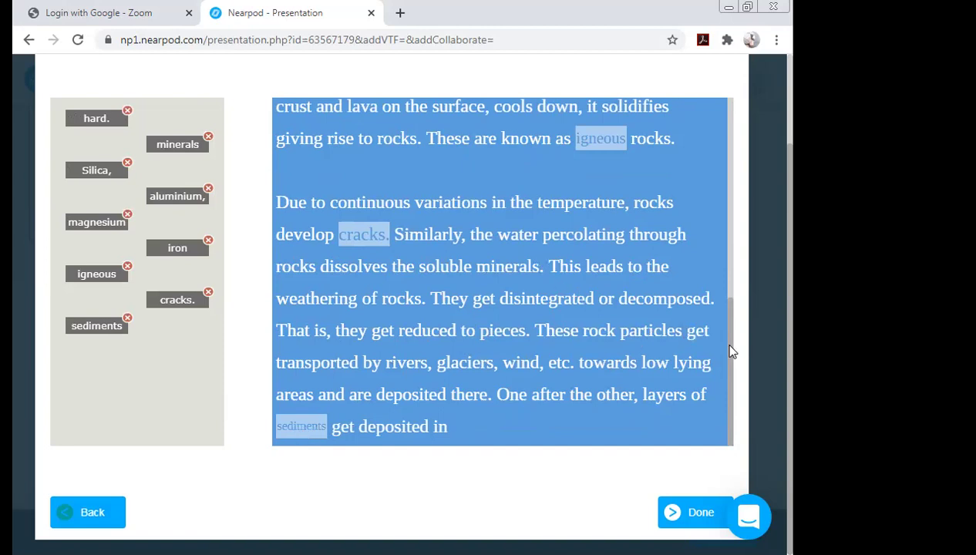
pyautogui.moveTo(732, 352); pyautogui.dragTo(725, 131)
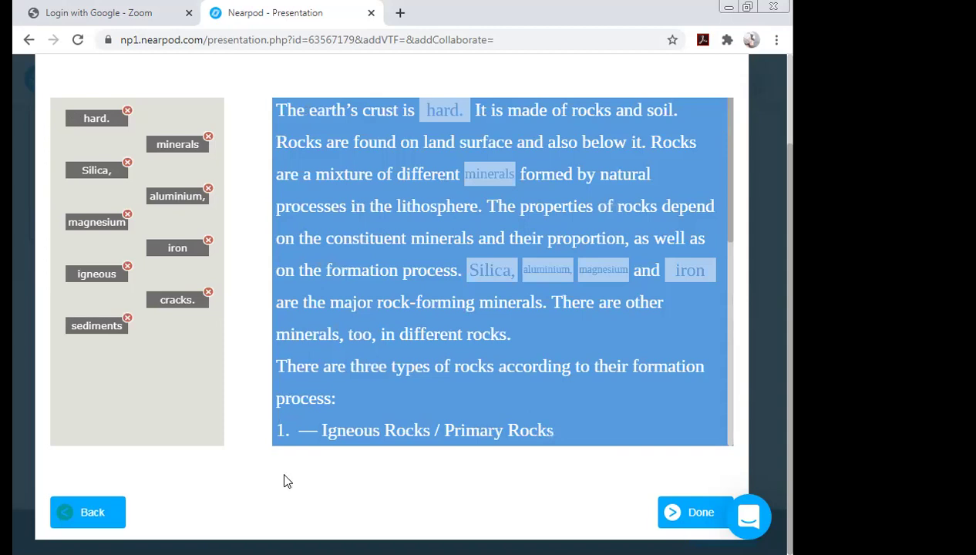
pyautogui.click(704, 517)
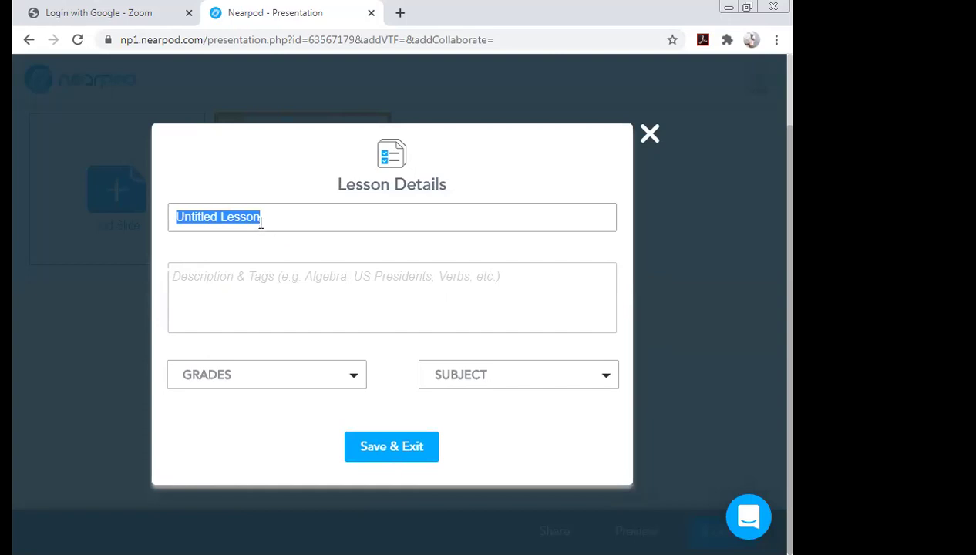
# Title the lesson "Fill In THe Blanks on Rocks & Its types" and enter the description "Geography Class 6"
pyautogui.press('BackSpace')
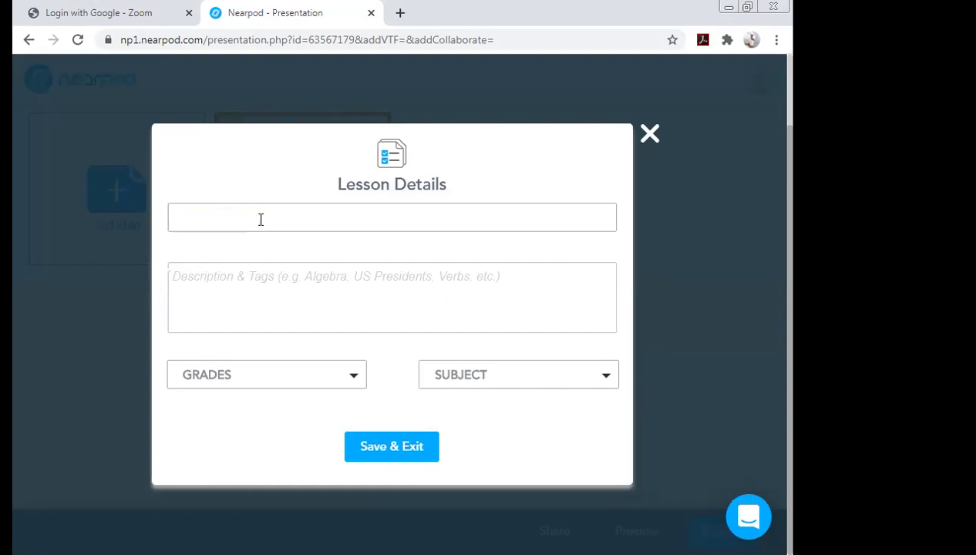
pyautogui.write('Fill In THe Blanks on Rocks & I')
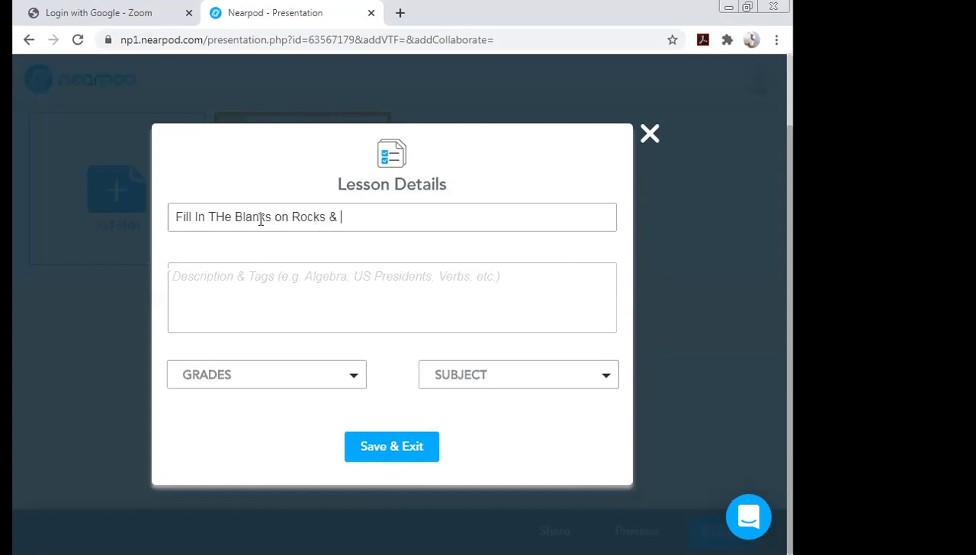
pyautogui.write('ts types')
pyautogui.click(208, 280)
pyautogui.write('Geogr')
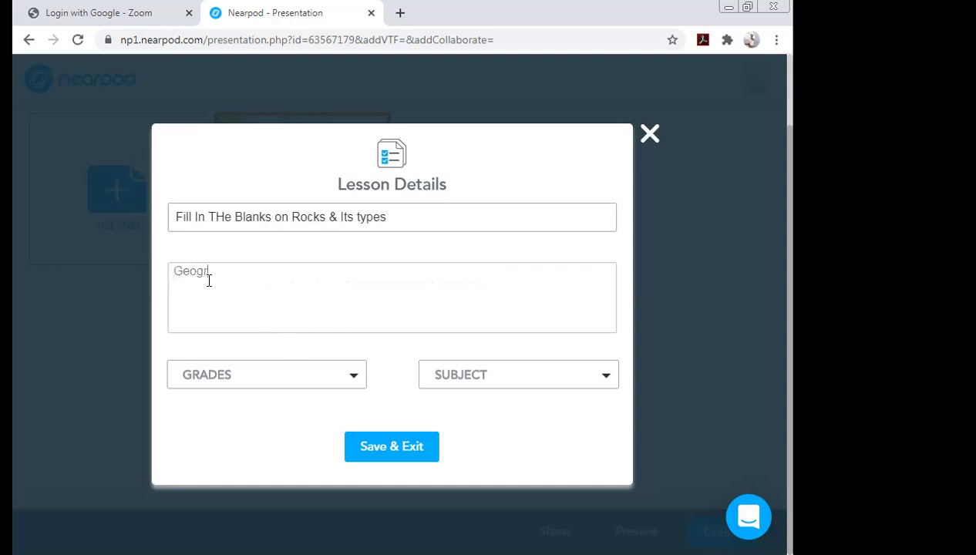
pyautogui.write('aphy Class 6')
# Set the lesson's grade to 6th and its subject to Social Studies, and save and exit the lesson
pyautogui.click(355, 379)
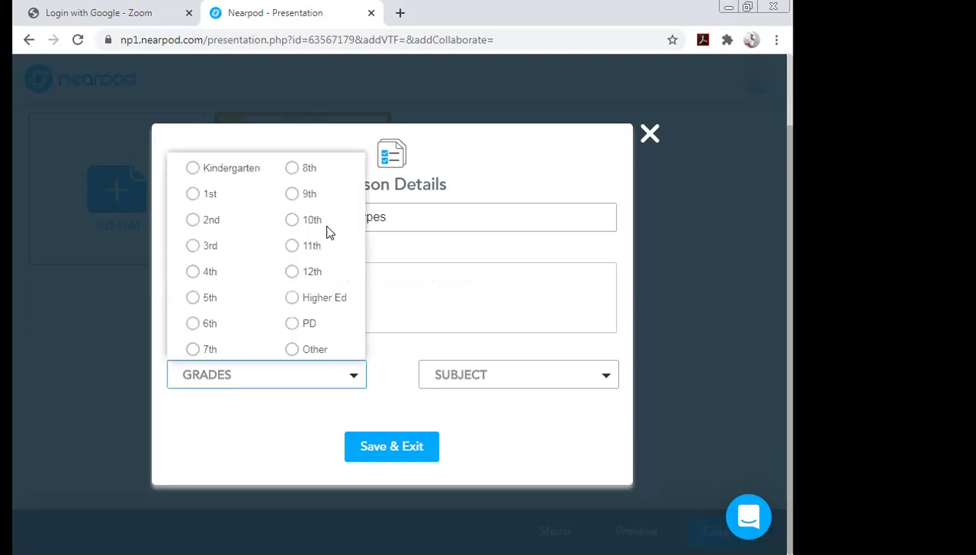
pyautogui.click(193, 325)
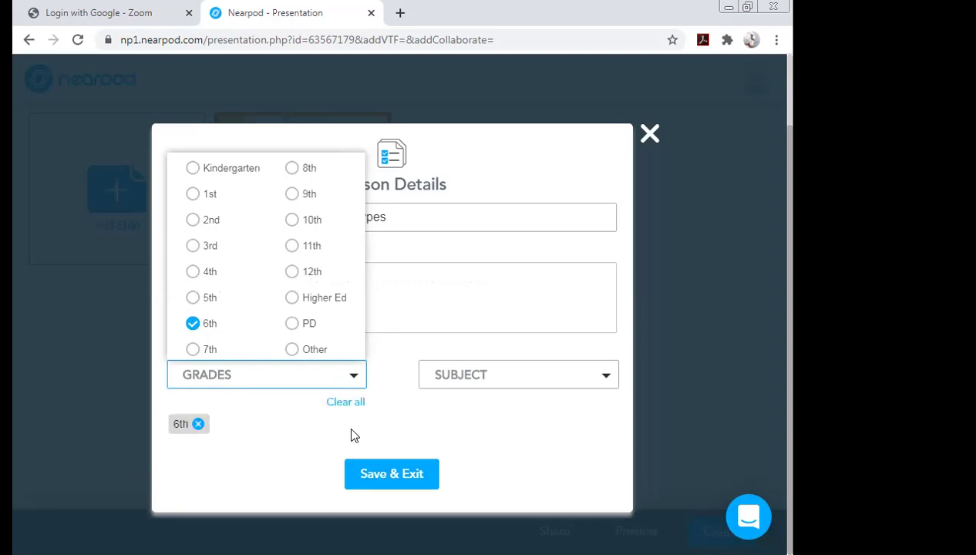
pyautogui.click(572, 385)
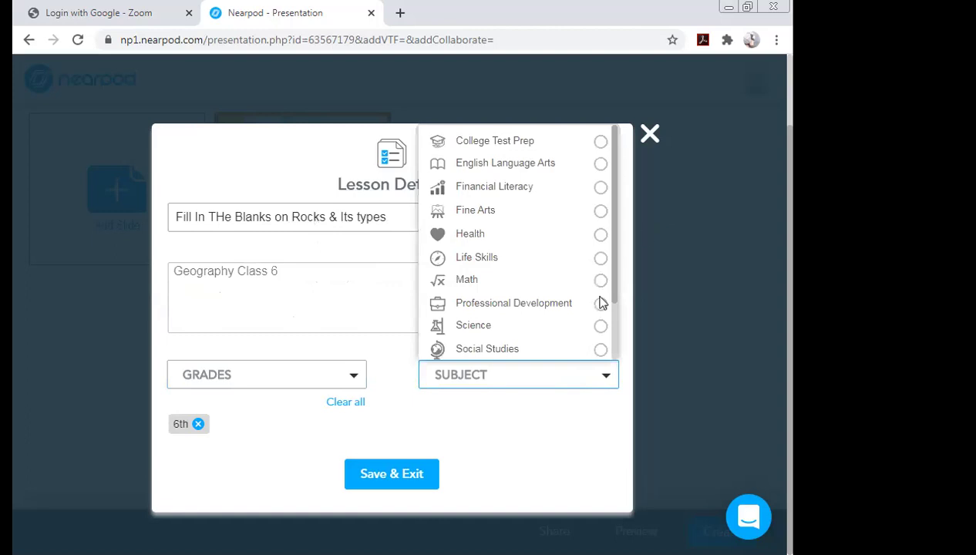
pyautogui.scroll(-2, 613, 293)
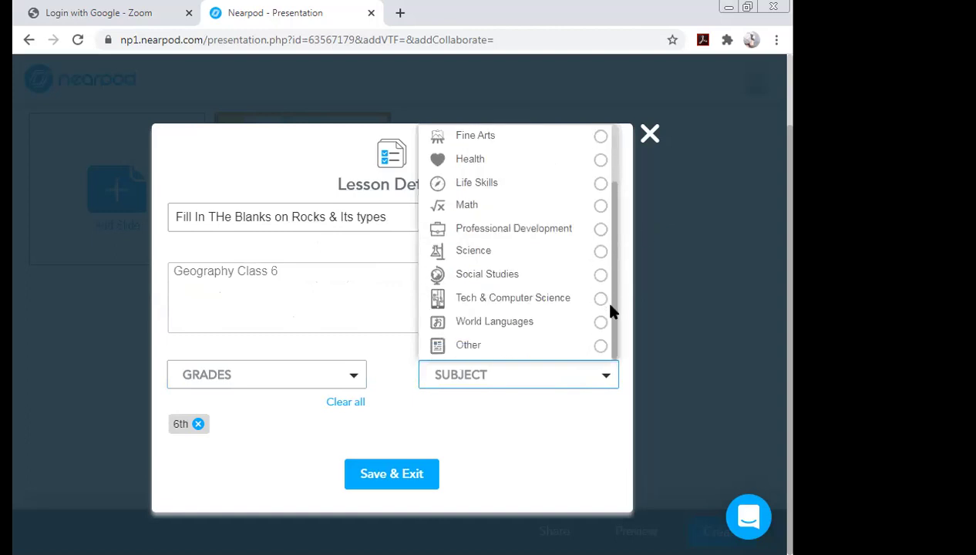
pyautogui.click(501, 281)
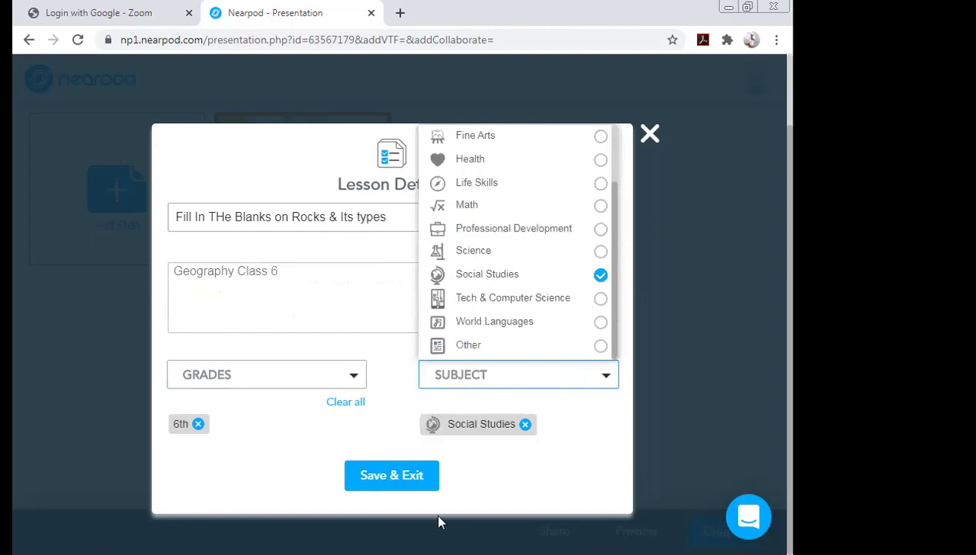
pyautogui.click(472, 484)
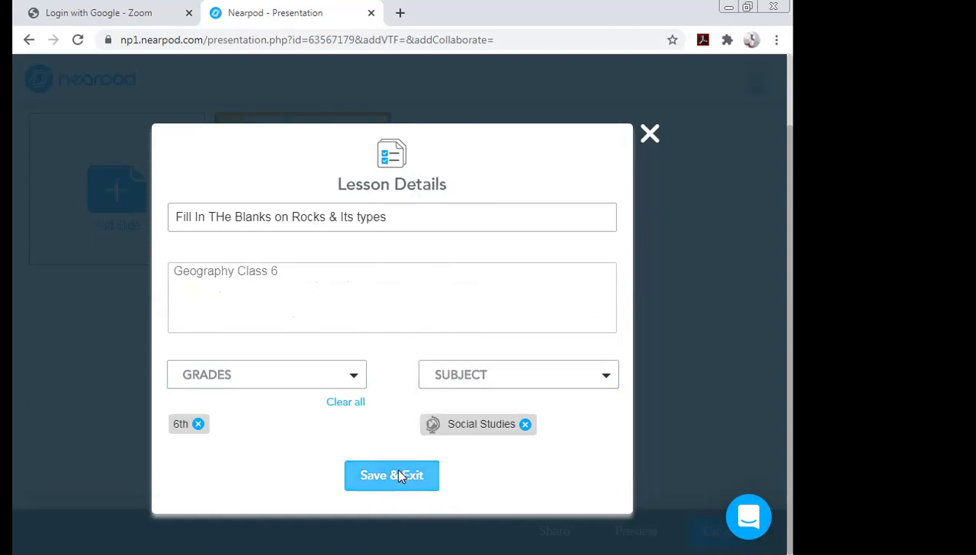
pyautogui.click(400, 476)
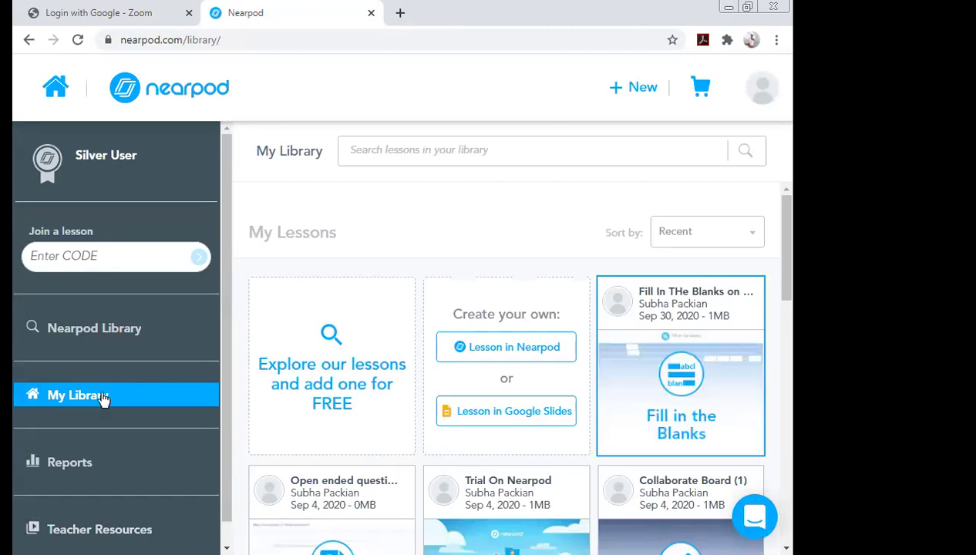
# Try to launch the Fill In THe Blanks on Rocks lesson in Live Participation mode, and reload the My Library page
pyautogui.moveTo(664, 301)
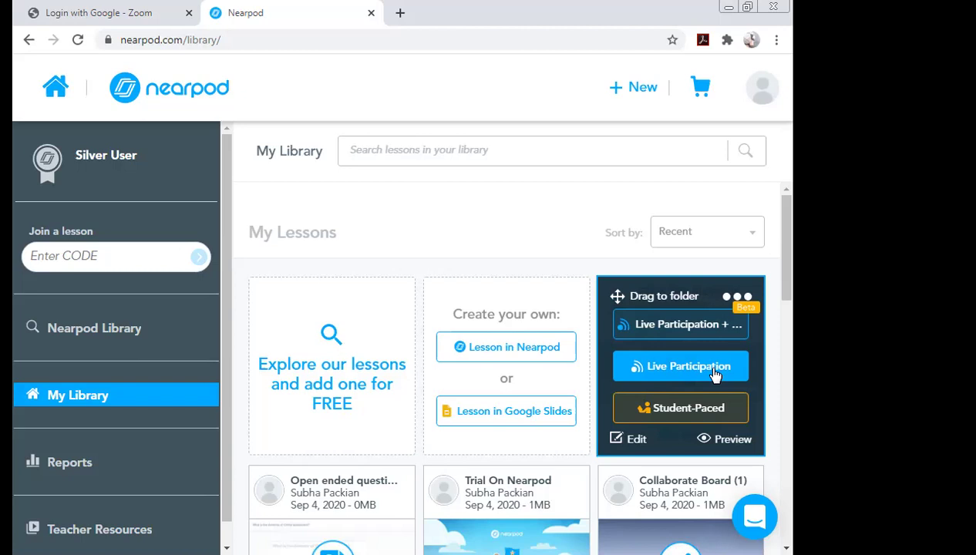
pyautogui.click(714, 372)
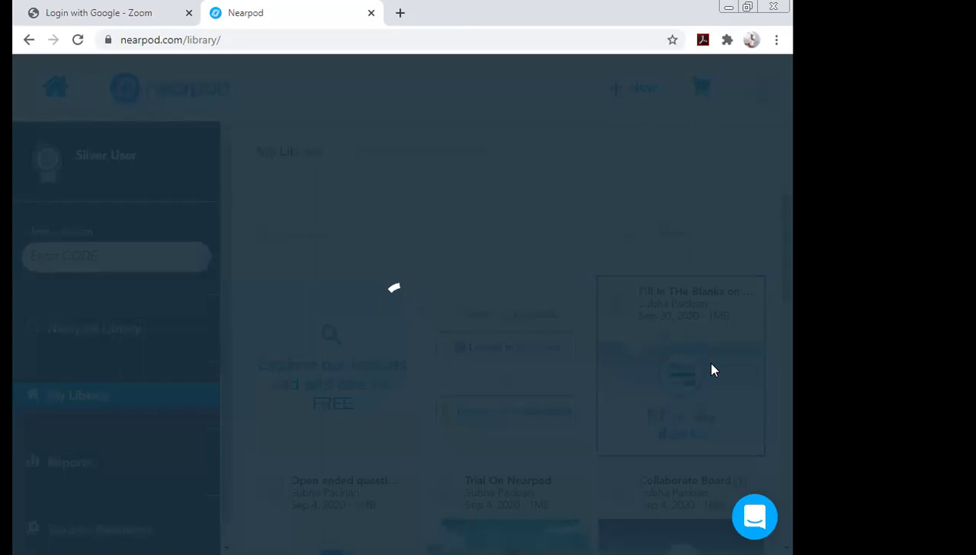
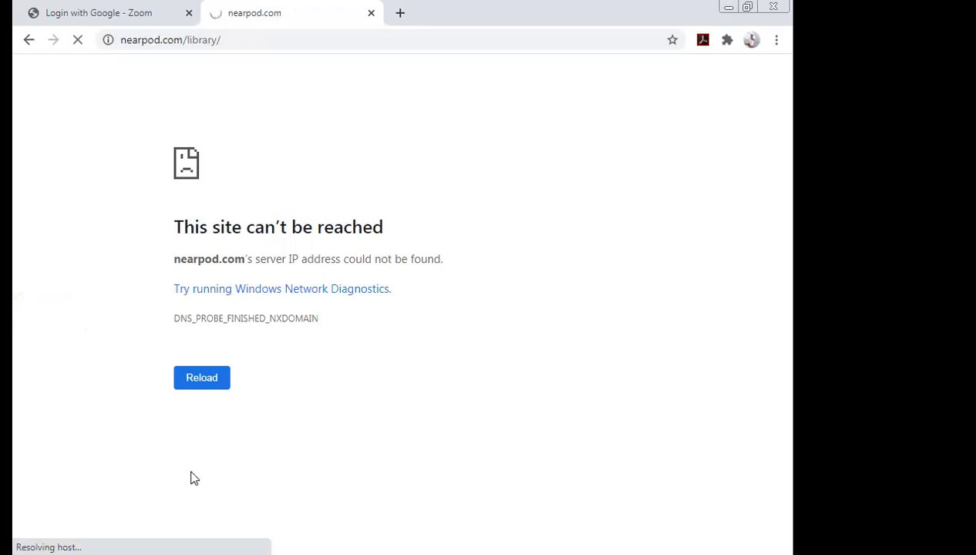
pyautogui.click(202, 383)
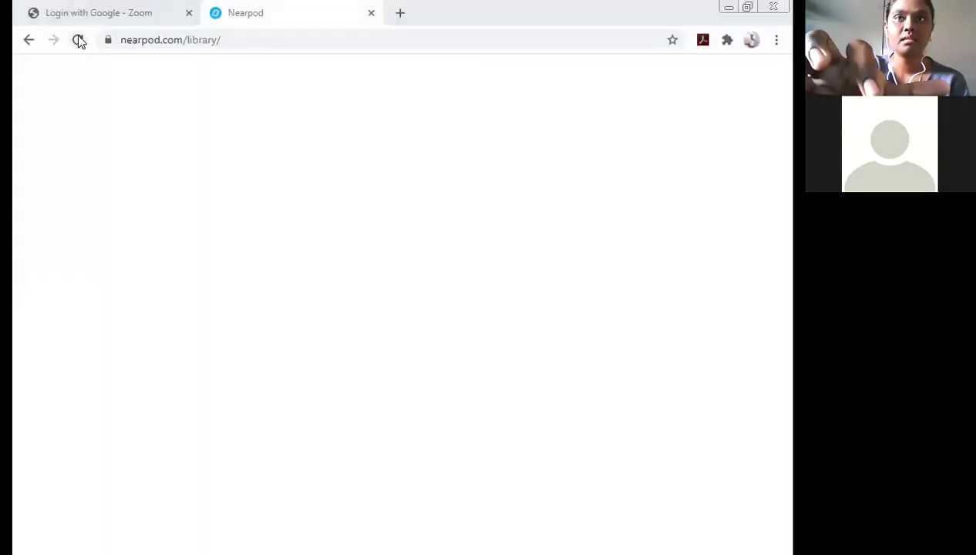
pyautogui.click(78, 39)
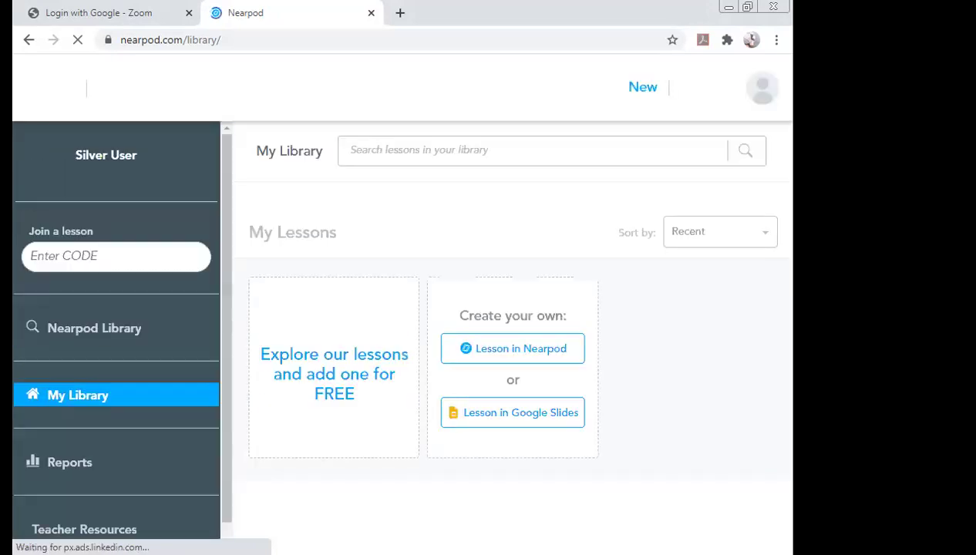
# Open the preview of the Fill In THe Blanks on Rocks & Its types lesson from My Library
pyautogui.moveTo(712, 359)
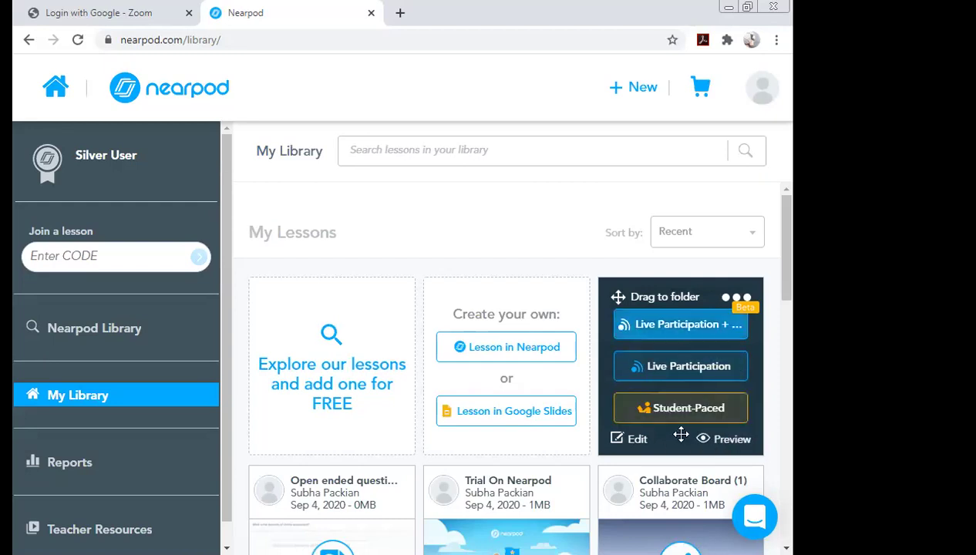
pyautogui.click(723, 447)
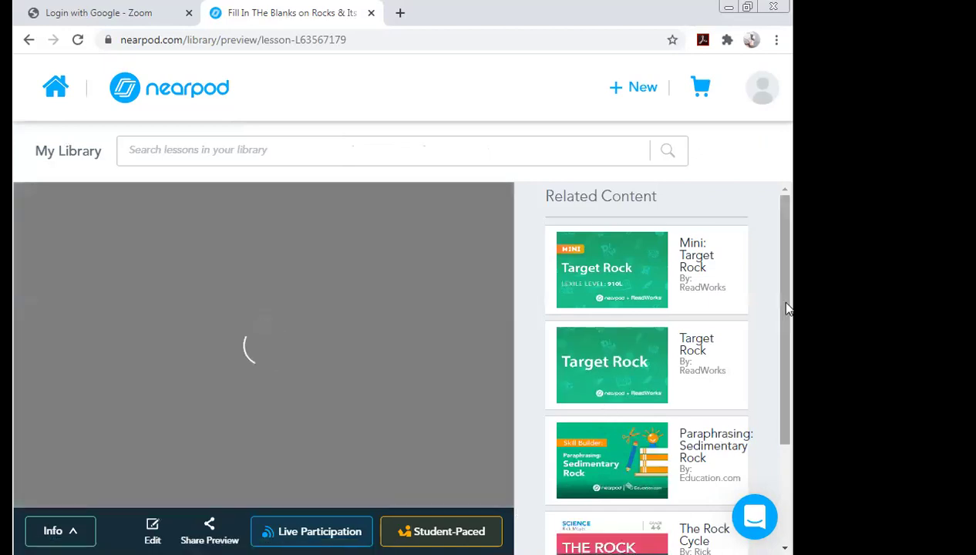
# Place "hard." and "minerals" in the first two blanks of the rocks passage in the lesson preview
pyautogui.moveTo(786, 309); pyautogui.dragTo(788, 365)
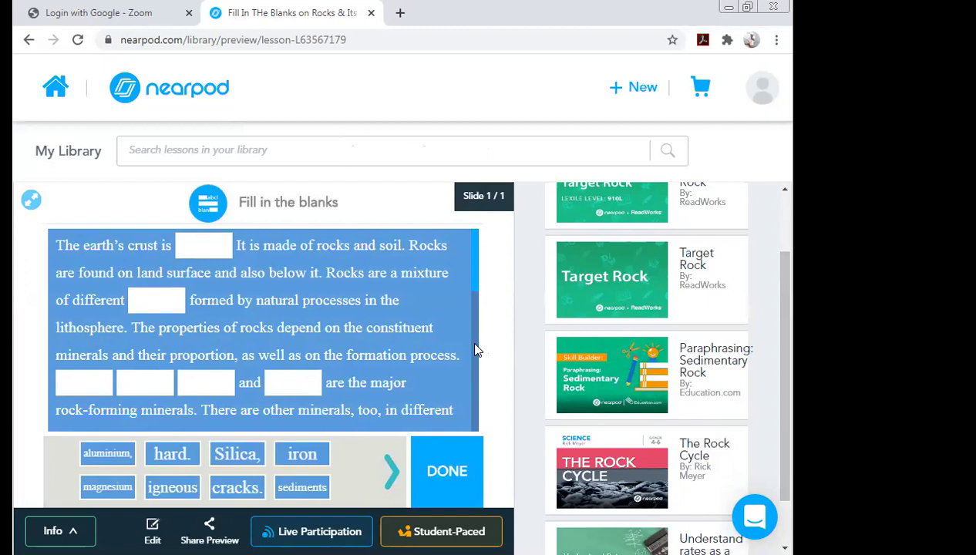
pyautogui.scroll(-3, 475, 349)
pyautogui.scroll(3, 475, 327)
pyautogui.moveTo(171, 454); pyautogui.dragTo(204, 247)
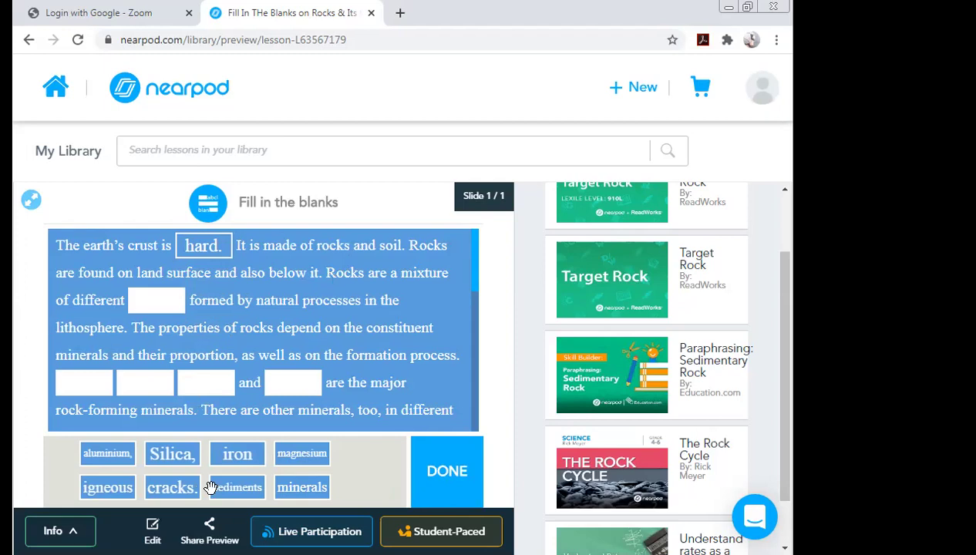
pyautogui.moveTo(302, 489); pyautogui.dragTo(160, 308)
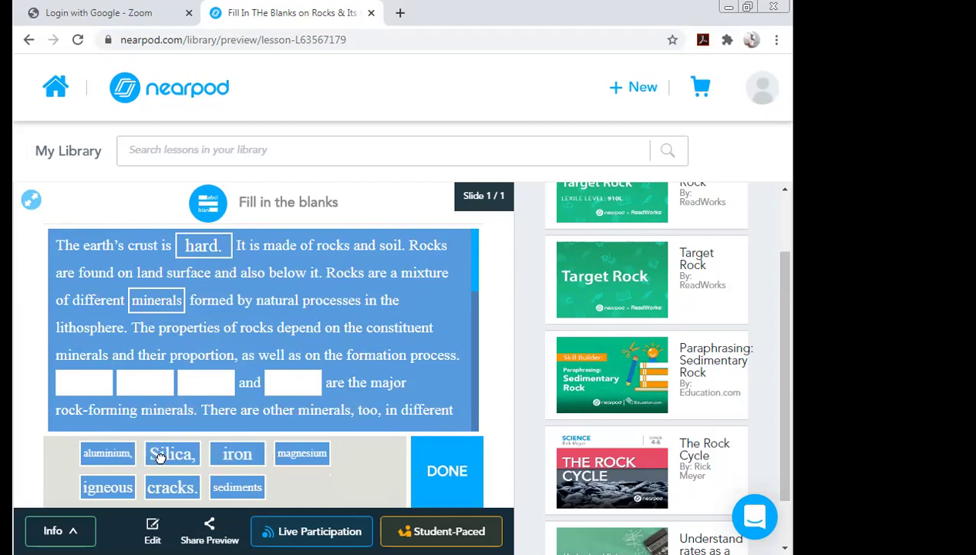
# Fill the four blanks for the major rock-forming minerals with aluminium, Silica, magnesium and iron, in that order
pyautogui.moveTo(122, 456); pyautogui.dragTo(98, 384)
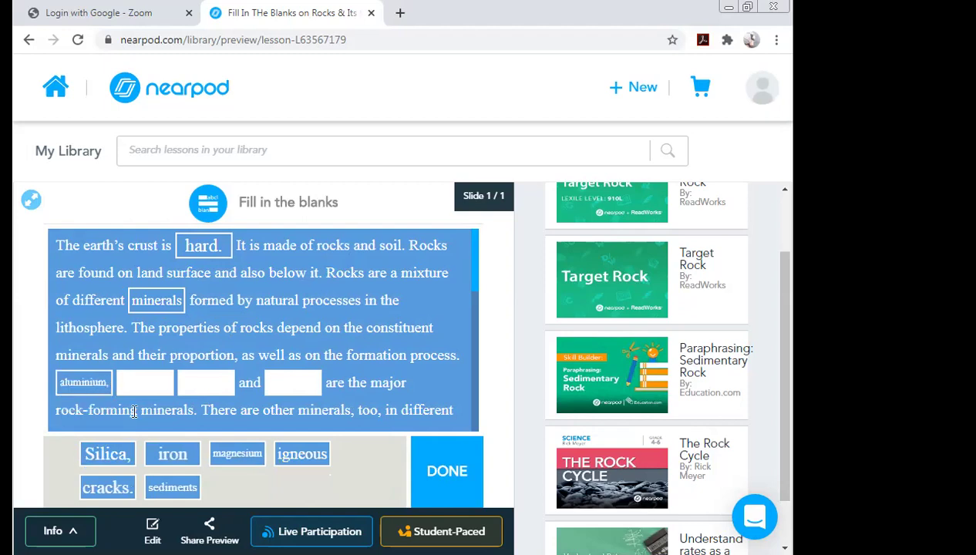
pyautogui.moveTo(109, 454); pyautogui.dragTo(146, 375)
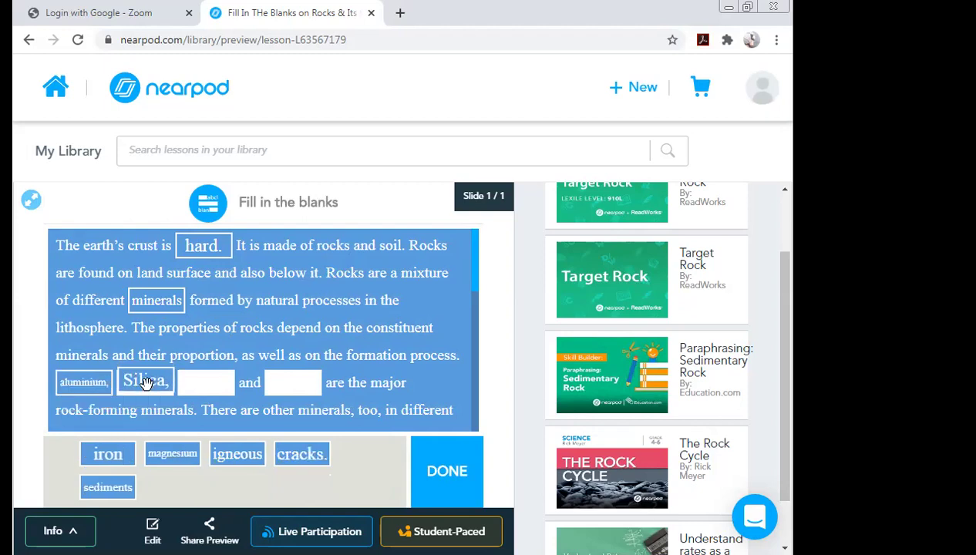
pyautogui.moveTo(159, 453); pyautogui.dragTo(204, 381)
pyautogui.click(293, 392)
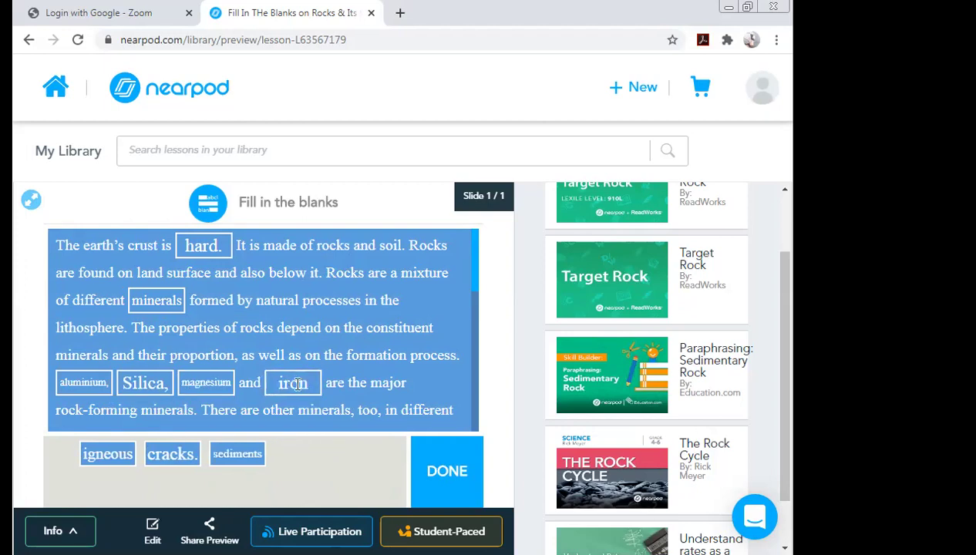
# Fill the remaining blanks with "igneous" for the rock type, "cracks." for what rocks develop and "sediments" for the deposited layers
pyautogui.moveTo(474, 287); pyautogui.dragTo(475, 392)
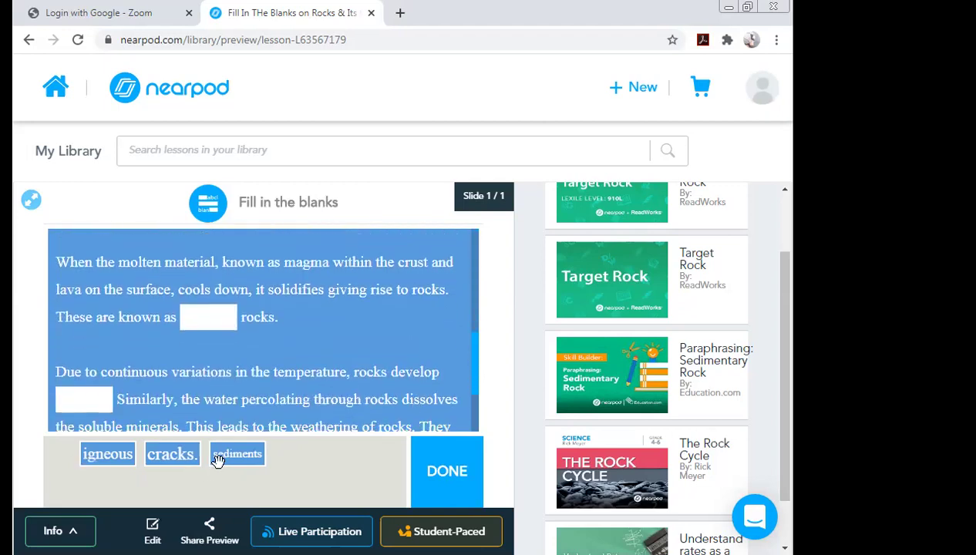
pyautogui.moveTo(114, 458); pyautogui.dragTo(219, 325)
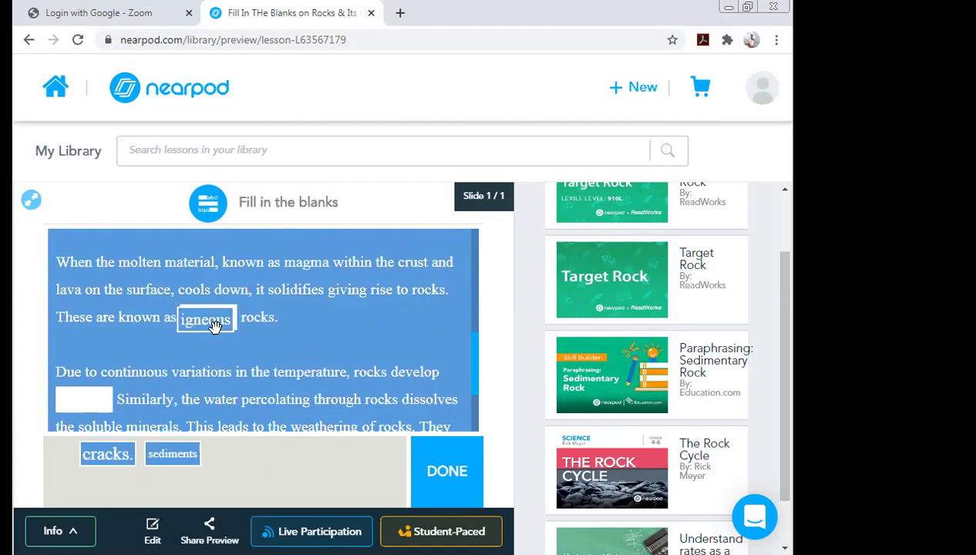
pyautogui.moveTo(114, 456); pyautogui.dragTo(85, 396)
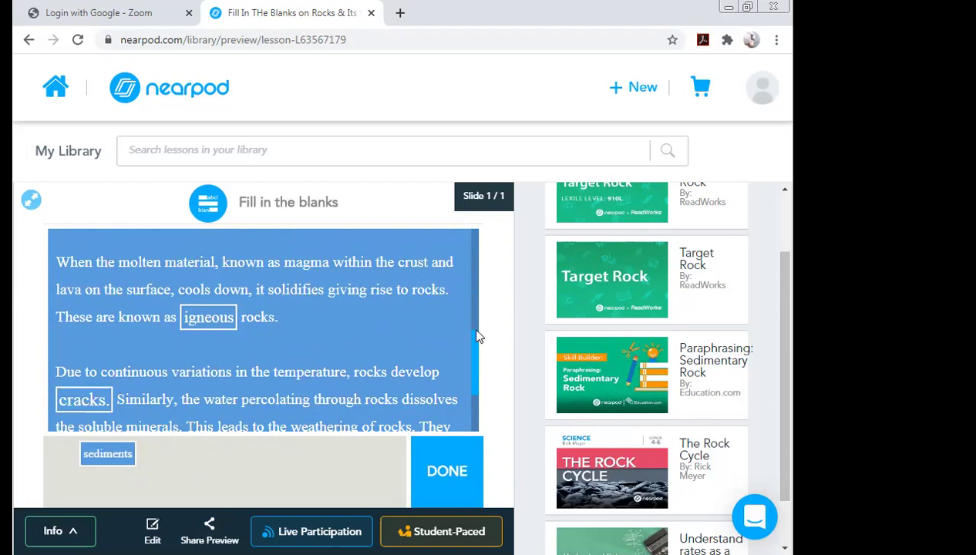
pyautogui.scroll(-3, 475, 375)
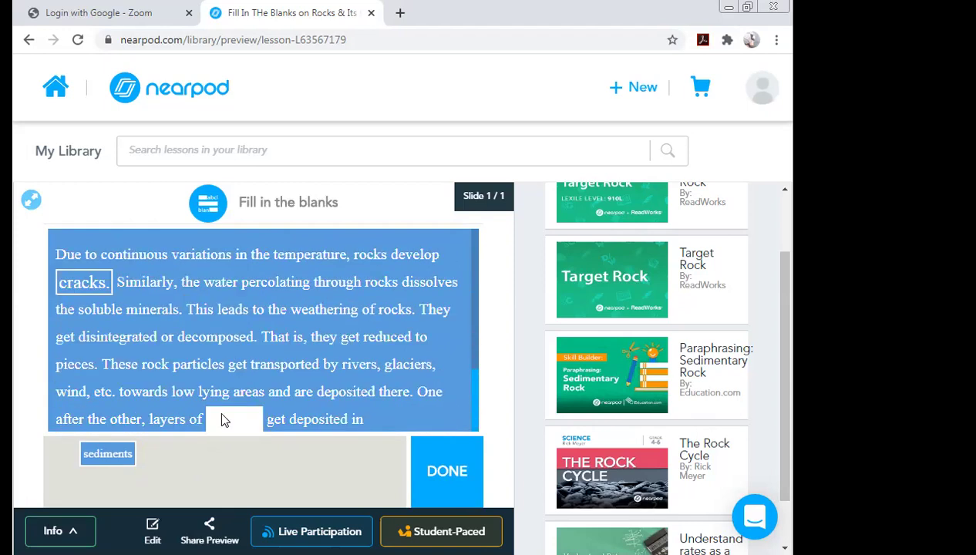
pyautogui.moveTo(119, 451); pyautogui.dragTo(244, 419)
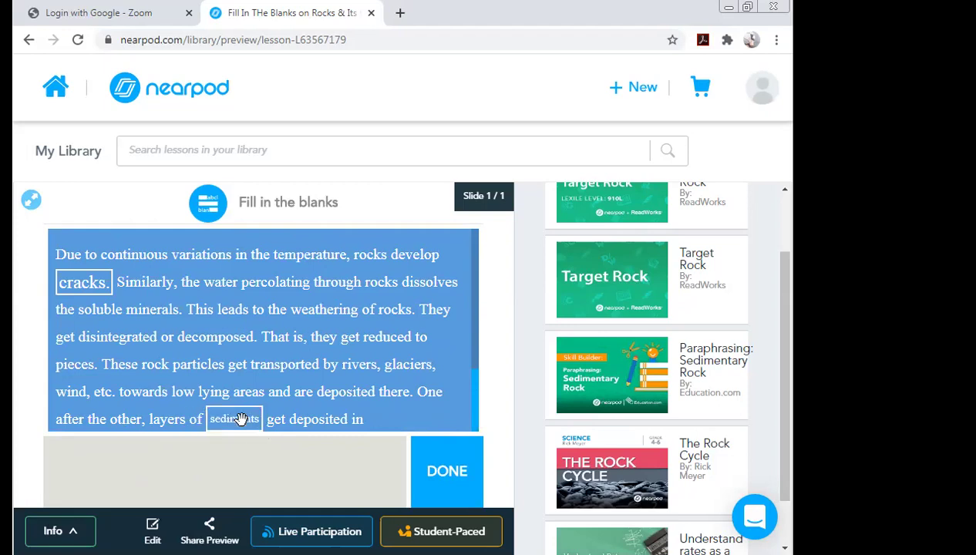
# Submit the completed fill-in-the-blanks answers, close the score message and review the placed words in the passage
pyautogui.click(448, 484)
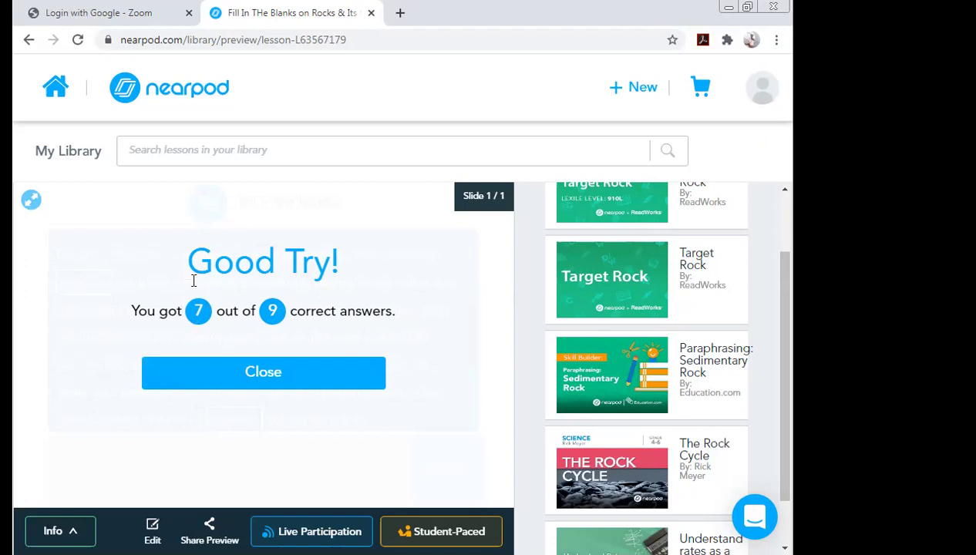
pyautogui.click(249, 376)
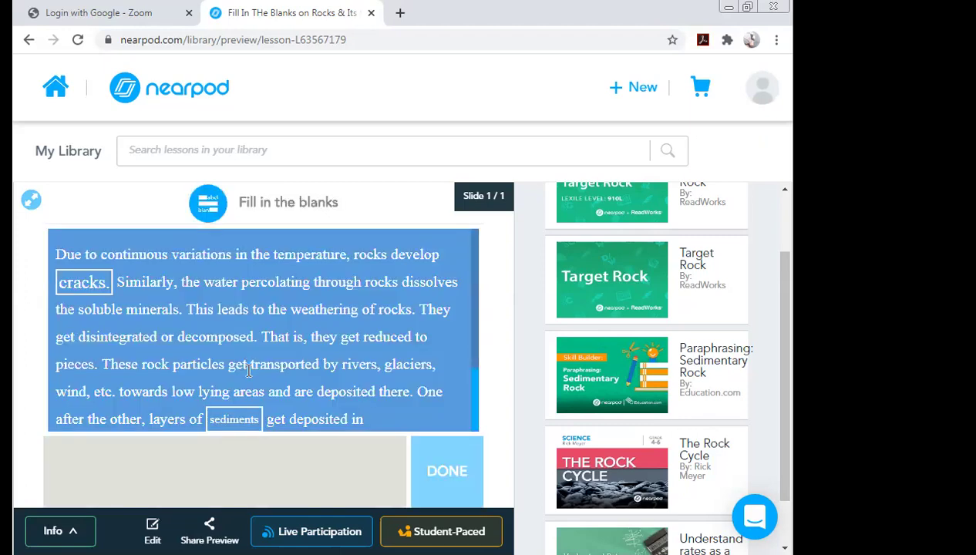
pyautogui.moveTo(473, 380); pyautogui.dragTo(470, 264)
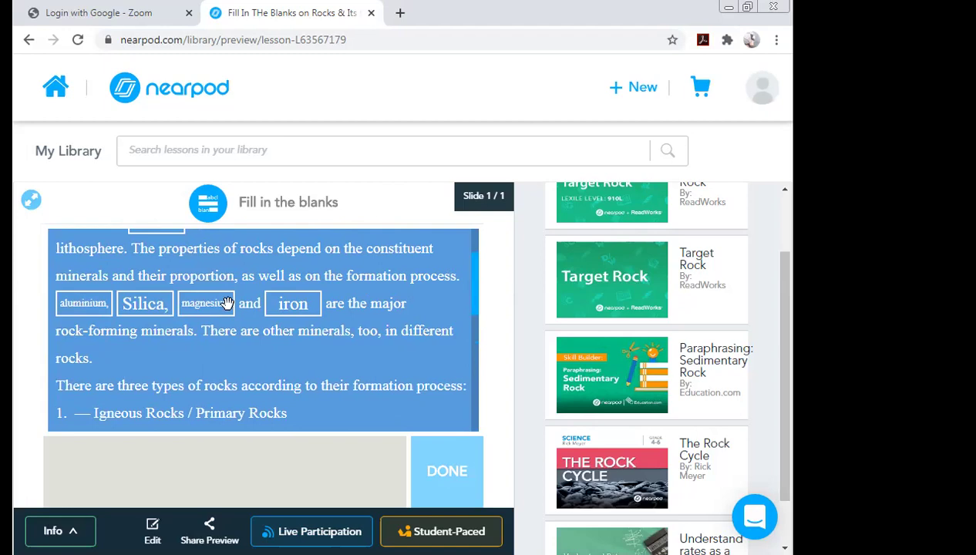
pyautogui.moveTo(476, 277); pyautogui.dragTo(478, 342)
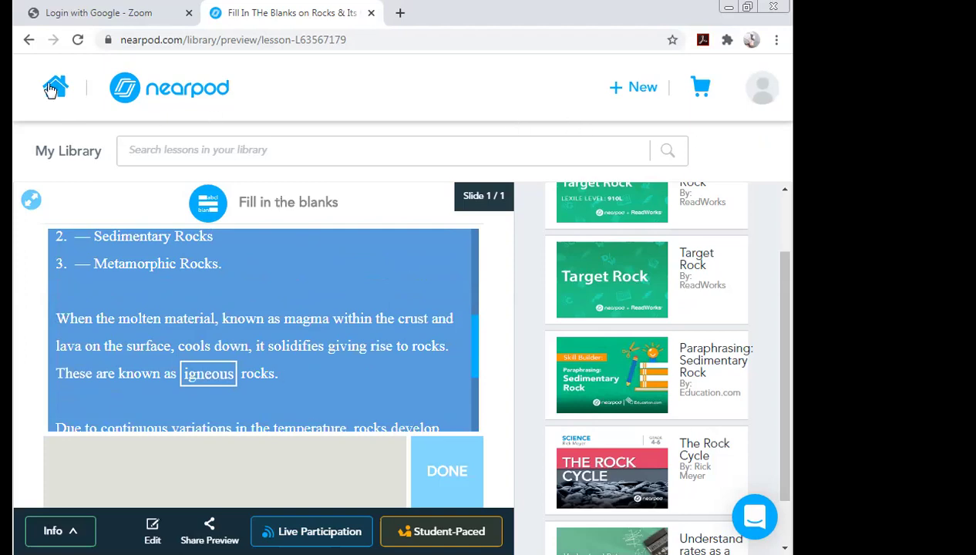
# Return to My Library and show the launch options of the existing "Fill in the blanks" lesson
pyautogui.click(29, 39)
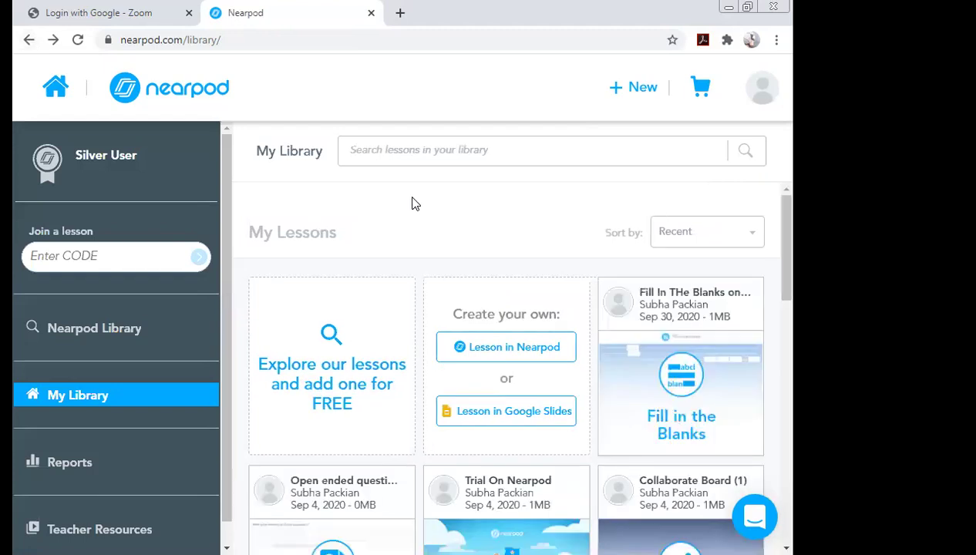
pyautogui.moveTo(783, 240); pyautogui.dragTo(790, 347)
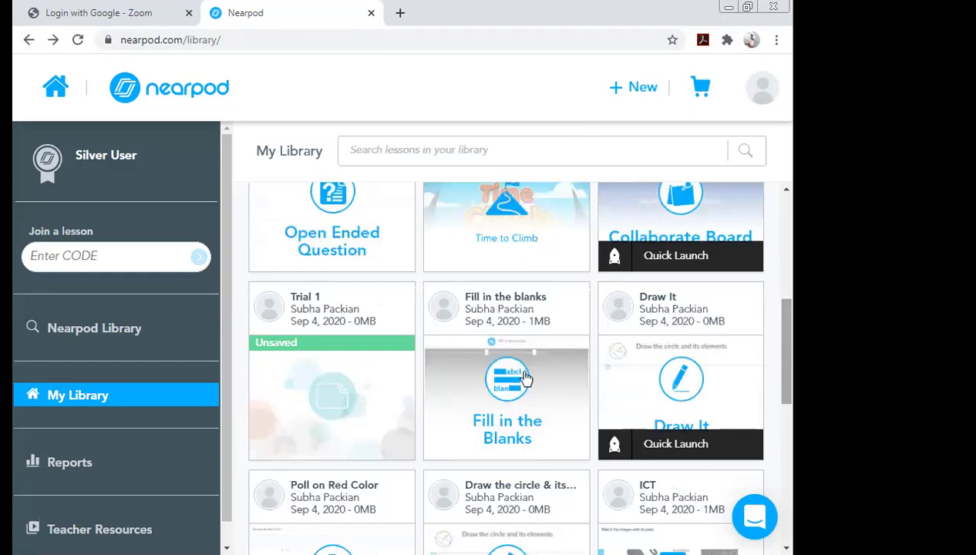
pyautogui.moveTo(500, 416)
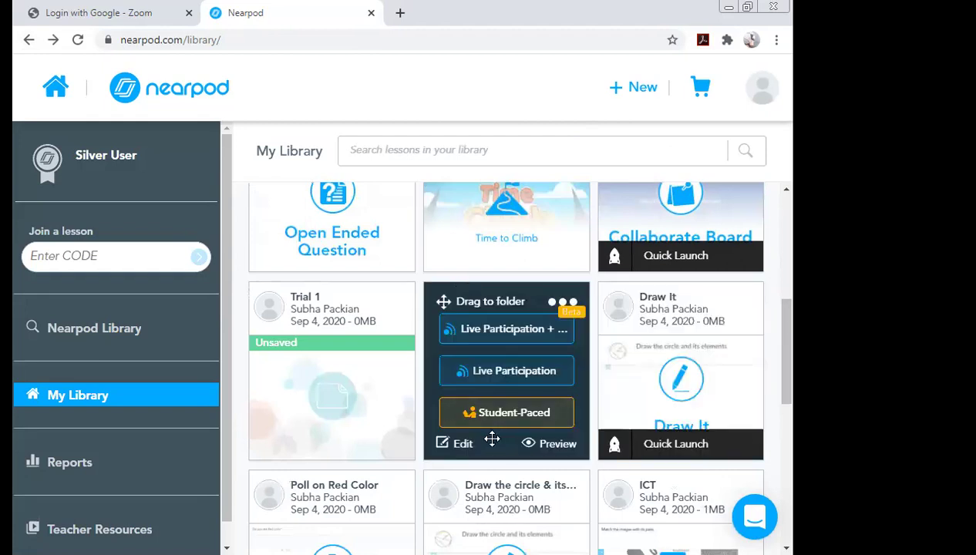
# Open the Trial On Nearpod report for the session from 2020-9-4 4:44 pm and examine its student engagement details
pyautogui.click(65, 468)
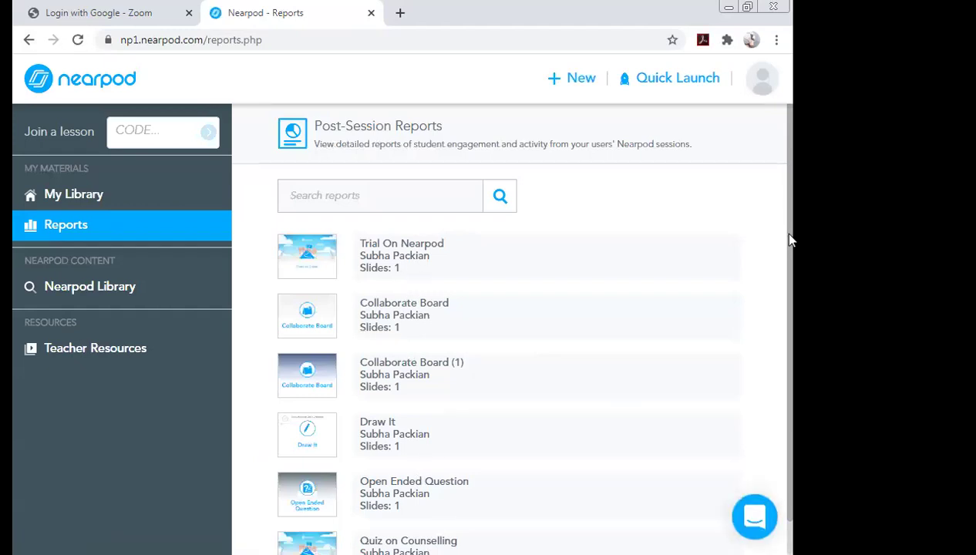
pyautogui.scroll(-1, 792, 242)
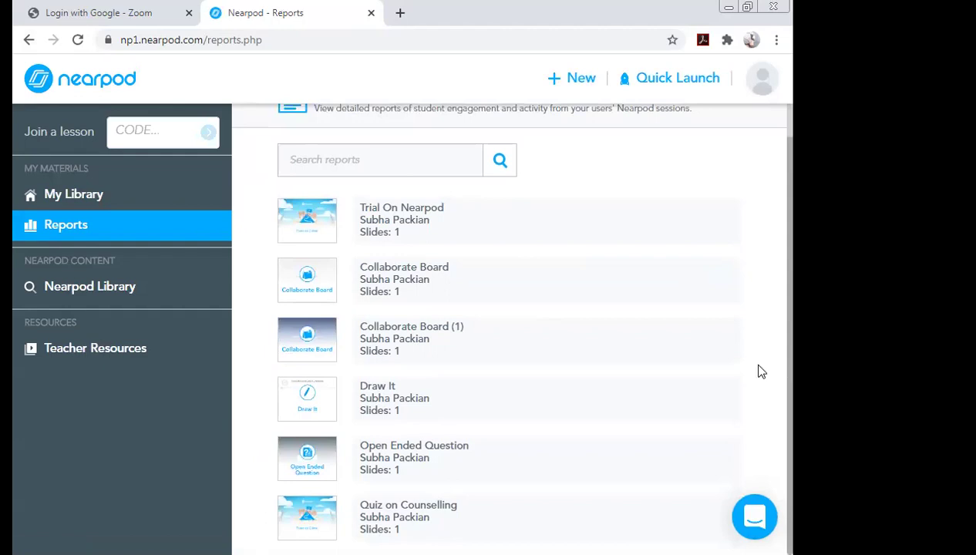
pyautogui.scroll(1, 789, 218)
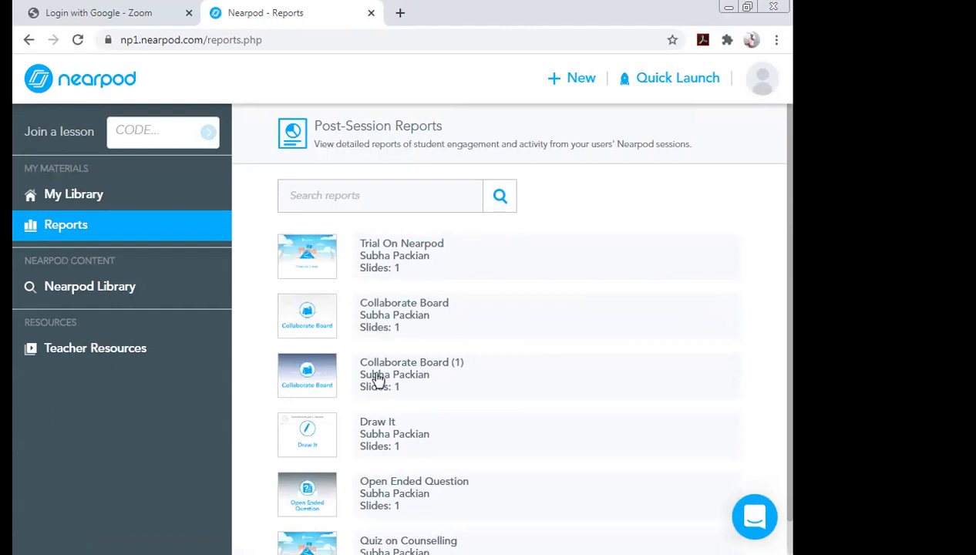
pyautogui.click(391, 253)
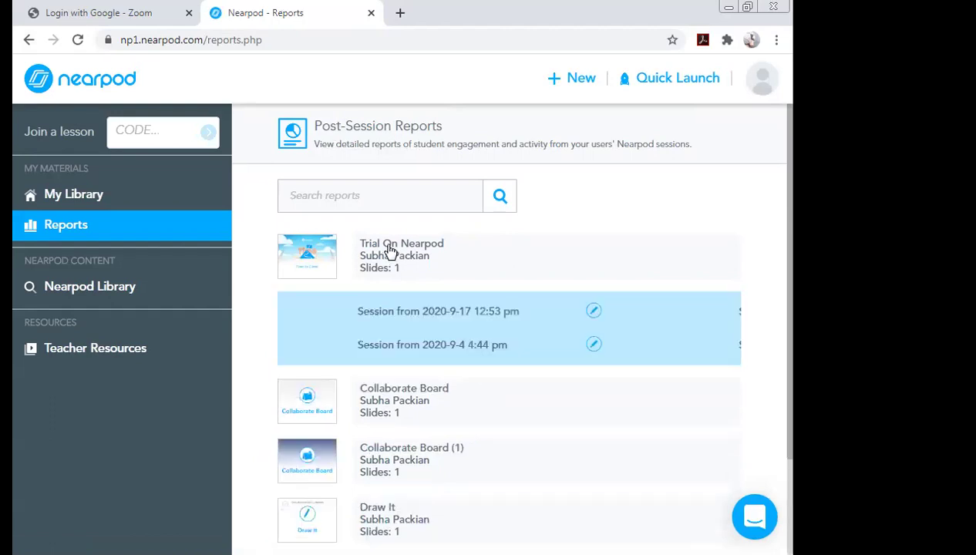
pyautogui.click(454, 346)
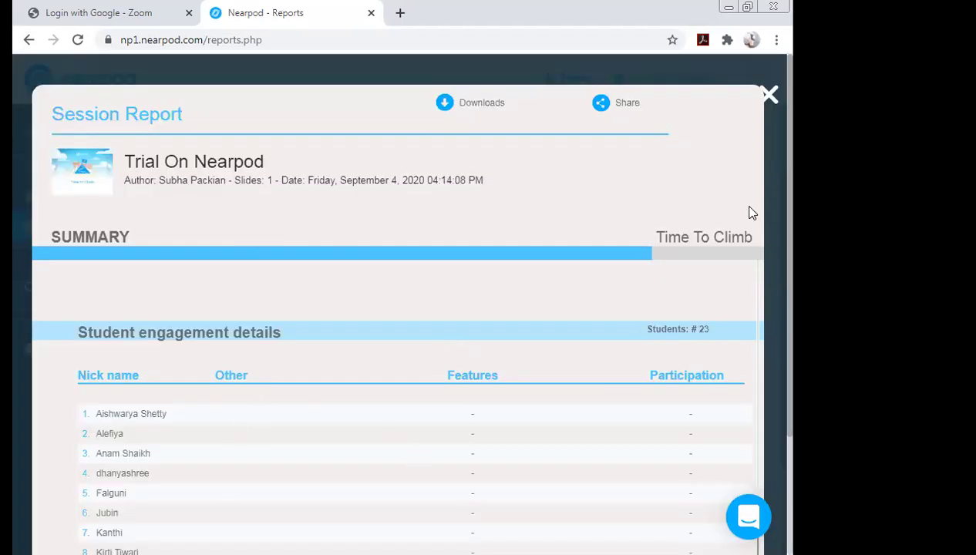
pyautogui.scroll(-1, 788, 182)
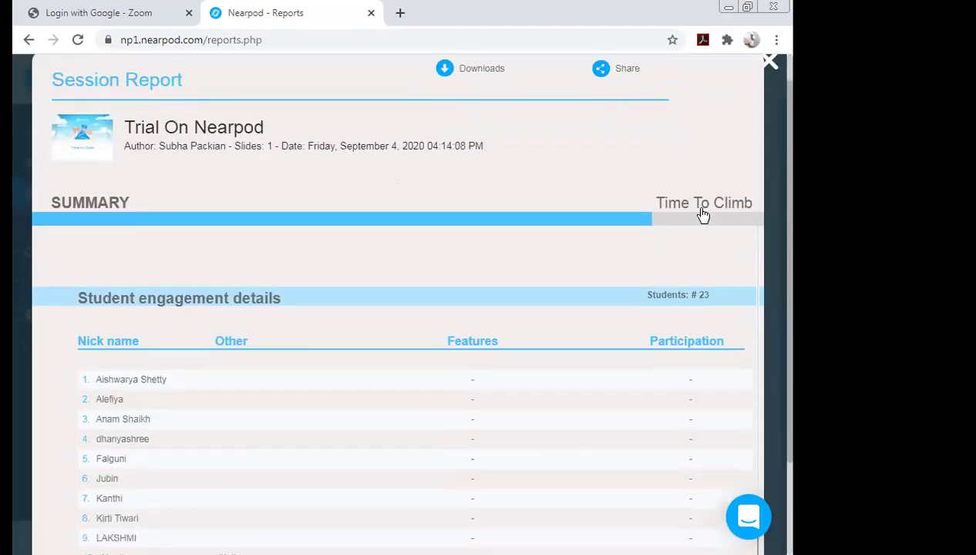
pyautogui.moveTo(789, 218); pyautogui.dragTo(790, 395)
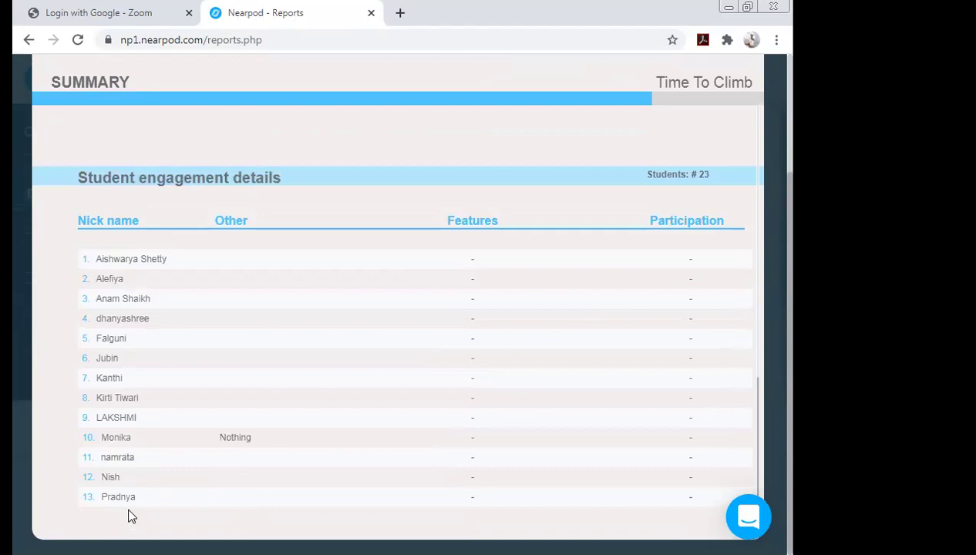
# Open the class board of the Time To Climb activity from the session report
pyautogui.click(691, 100)
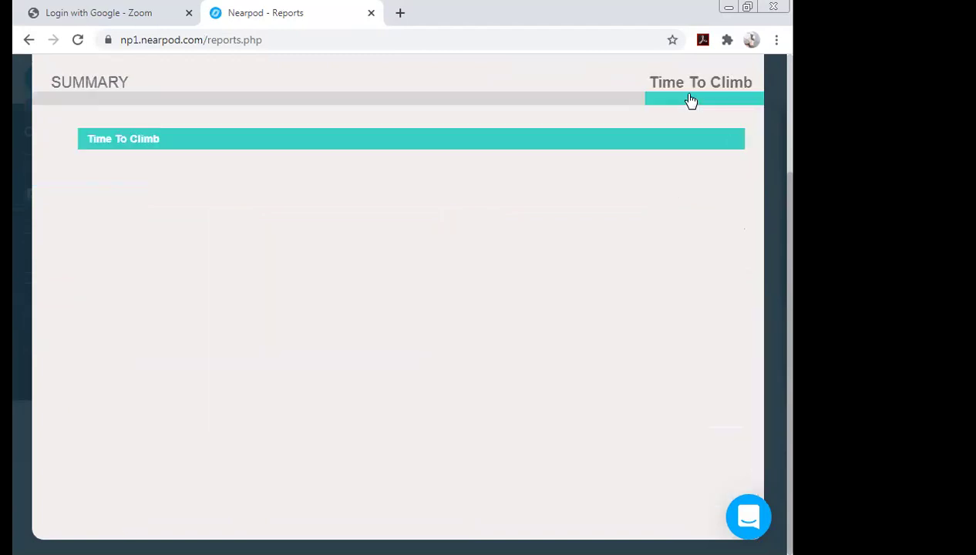
pyautogui.click(734, 144)
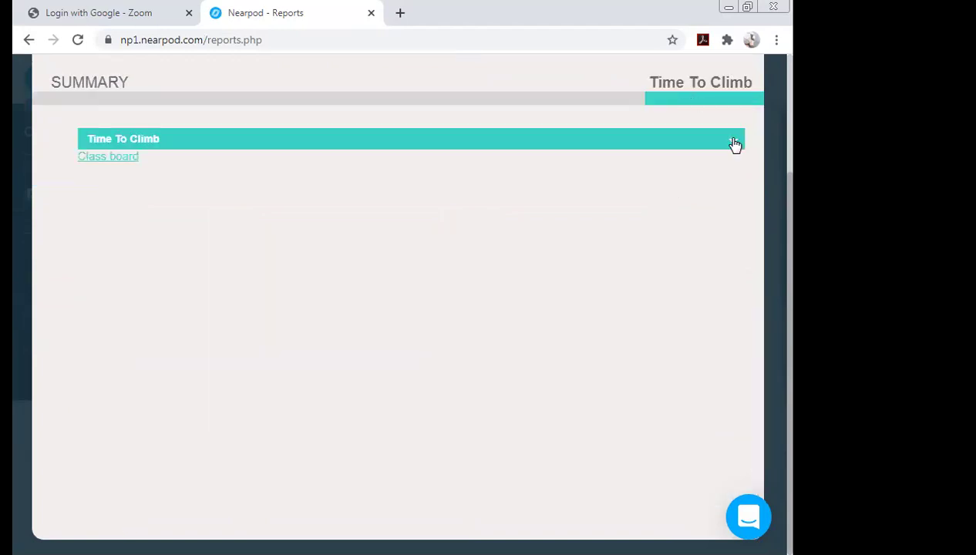
pyautogui.click(116, 160)
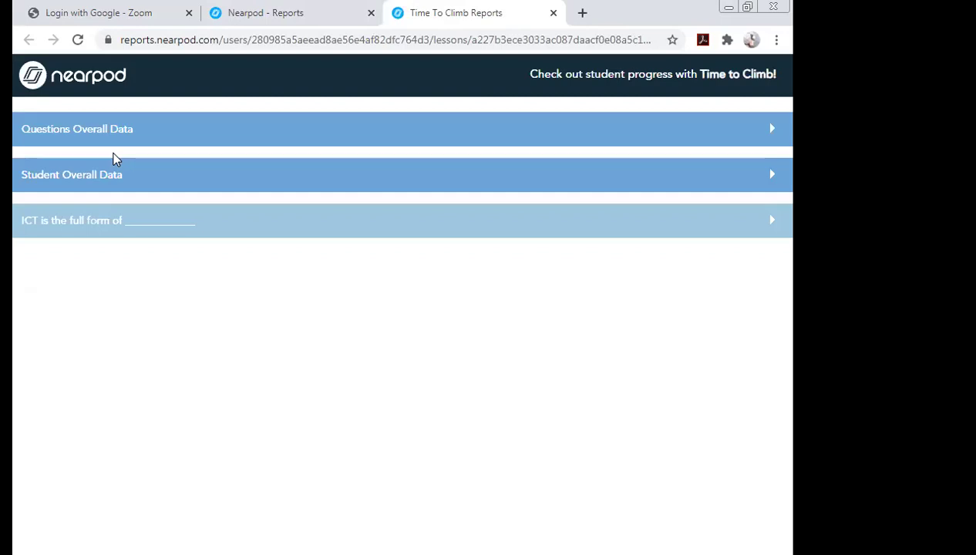
# Expand Student Overall Data and Questions Overall Data in the Time To Climb report to examine the scores
pyautogui.click(772, 179)
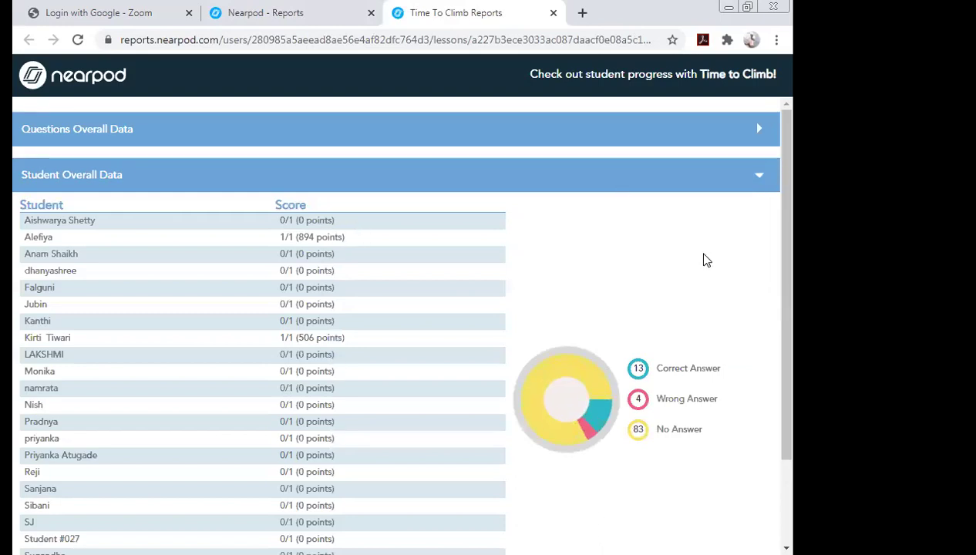
pyautogui.click(759, 132)
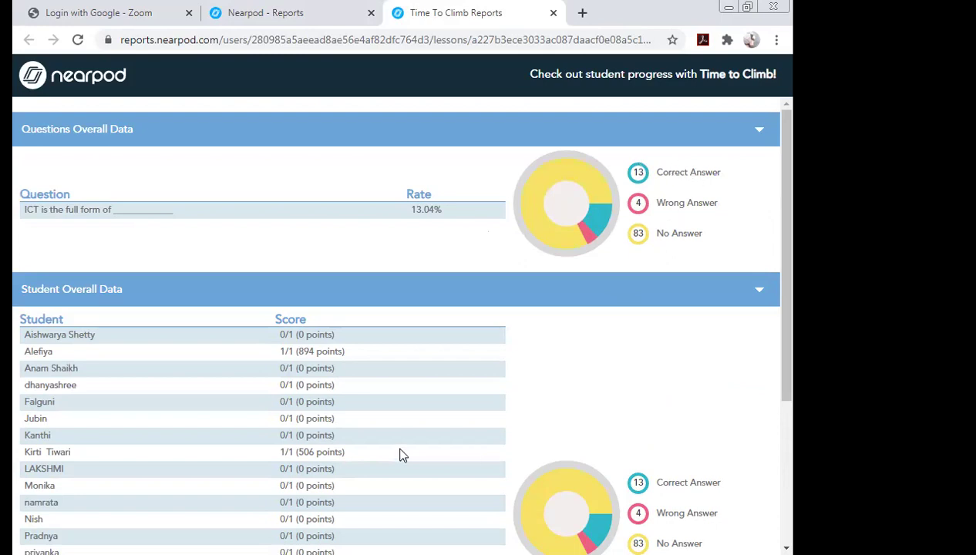
pyautogui.moveTo(788, 210); pyautogui.dragTo(791, 164)
# Leave the reports for My Library and create a new lesson in Nearpod
pyautogui.click(255, 21)
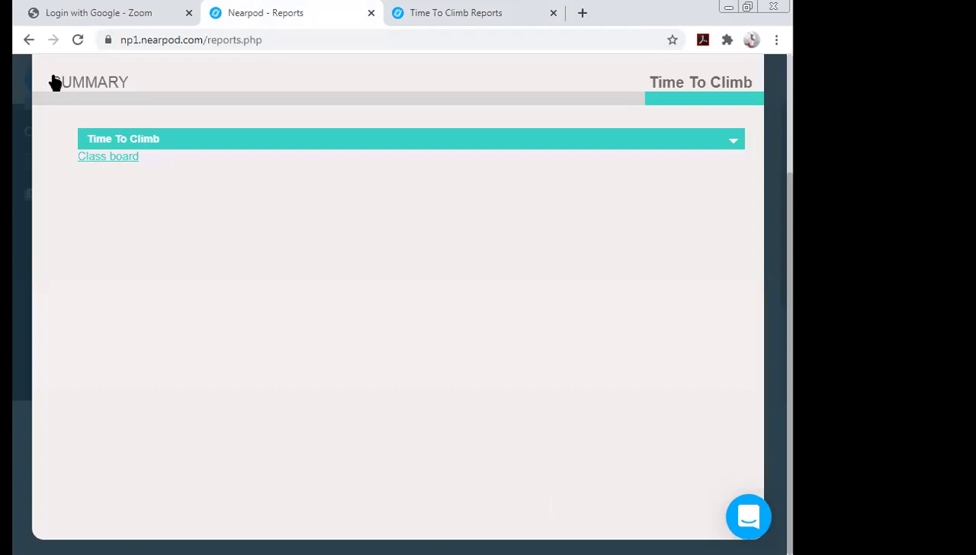
pyautogui.click(27, 41)
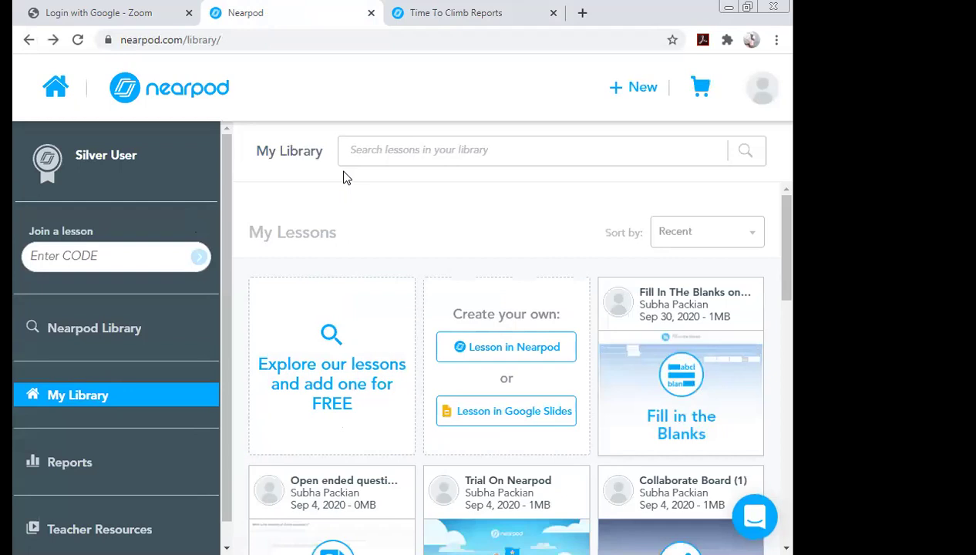
pyautogui.click(639, 97)
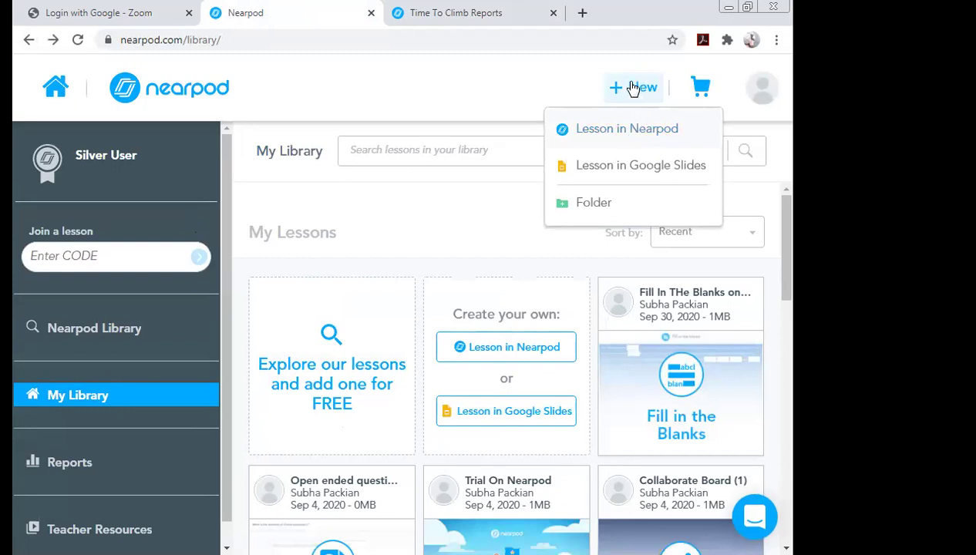
pyautogui.click(634, 130)
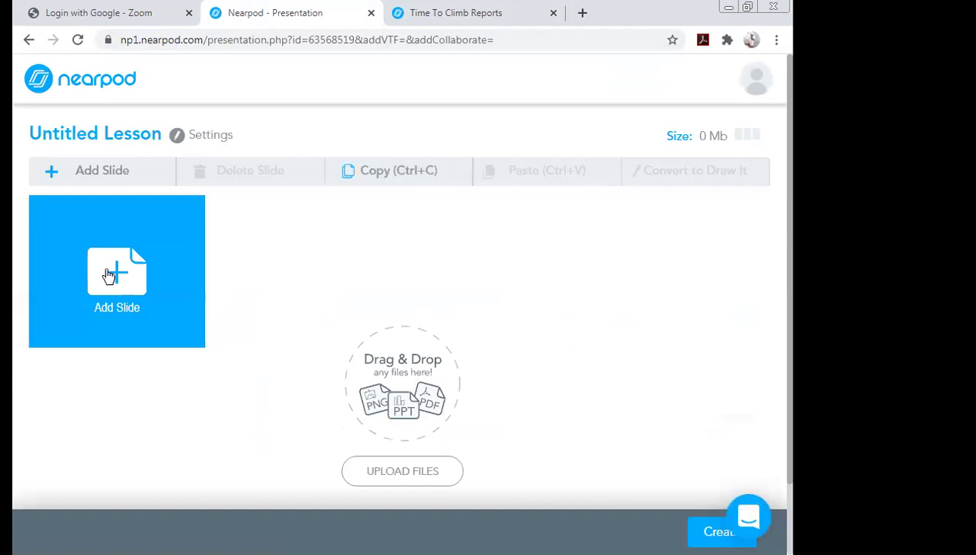
# View the content and activity types available for a new slide and close the choices without adding one
pyautogui.click(108, 275)
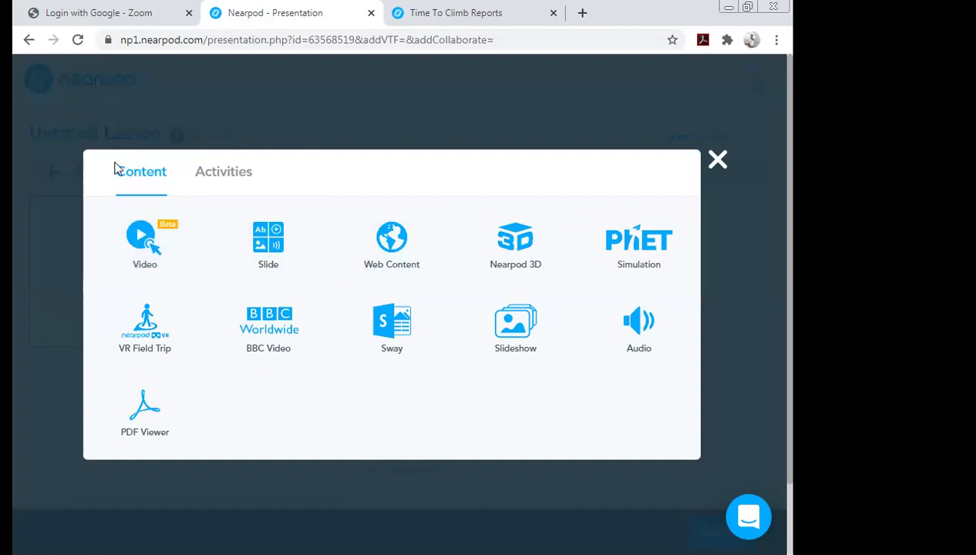
pyautogui.click(223, 171)
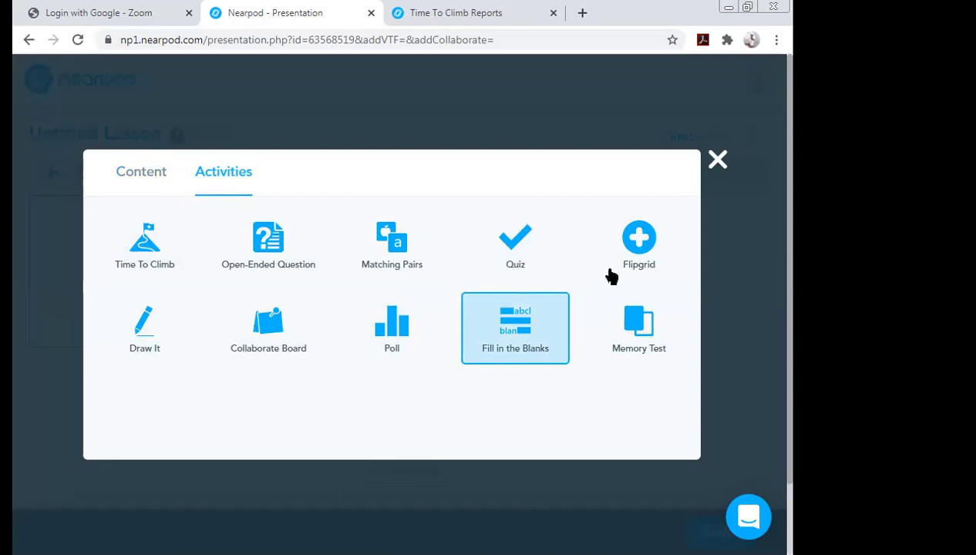
pyautogui.click(717, 160)
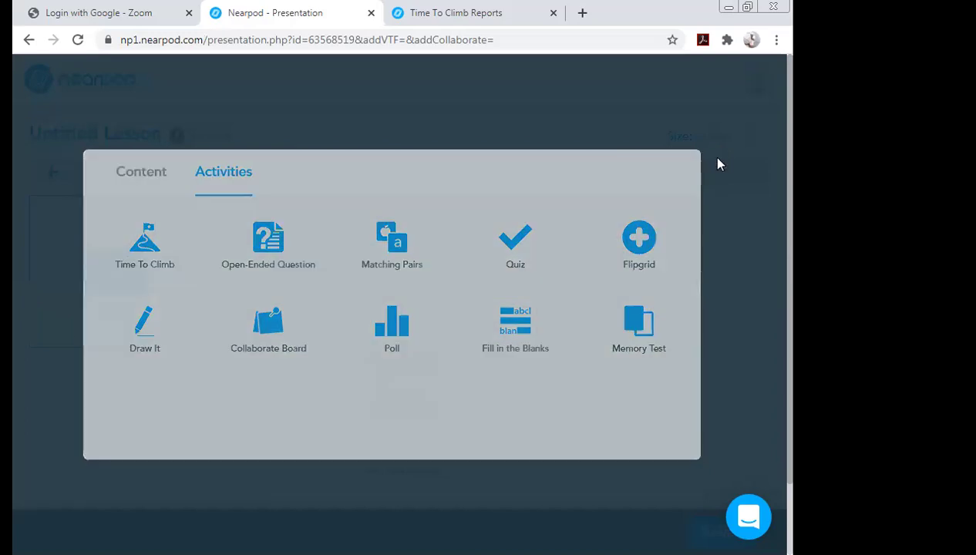